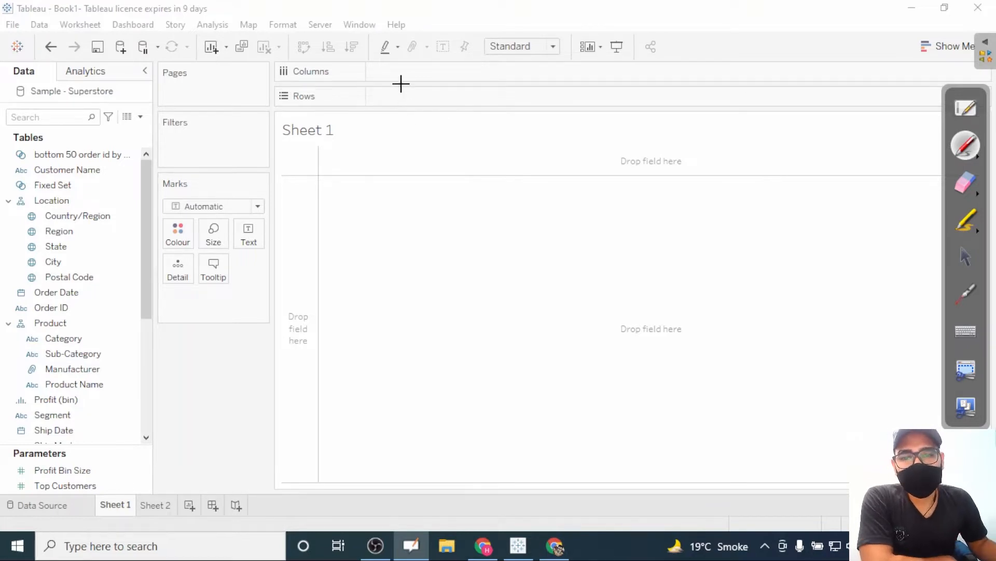
- Handwrite the list "Wind", "Temp", "Solar" and "At pressure" in red over the empty sheet
{"action": "left_click_drag", "start_coordinate": [400, 84], "coordinate": [407, 84]}
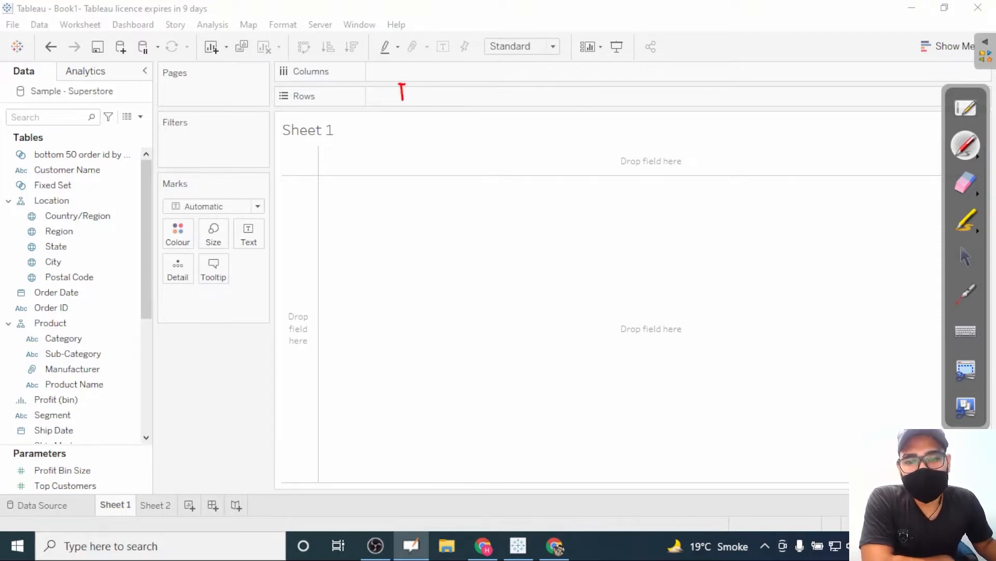
{"action": "left_click_drag", "start_coordinate": [421, 90], "coordinate": [425, 91]}
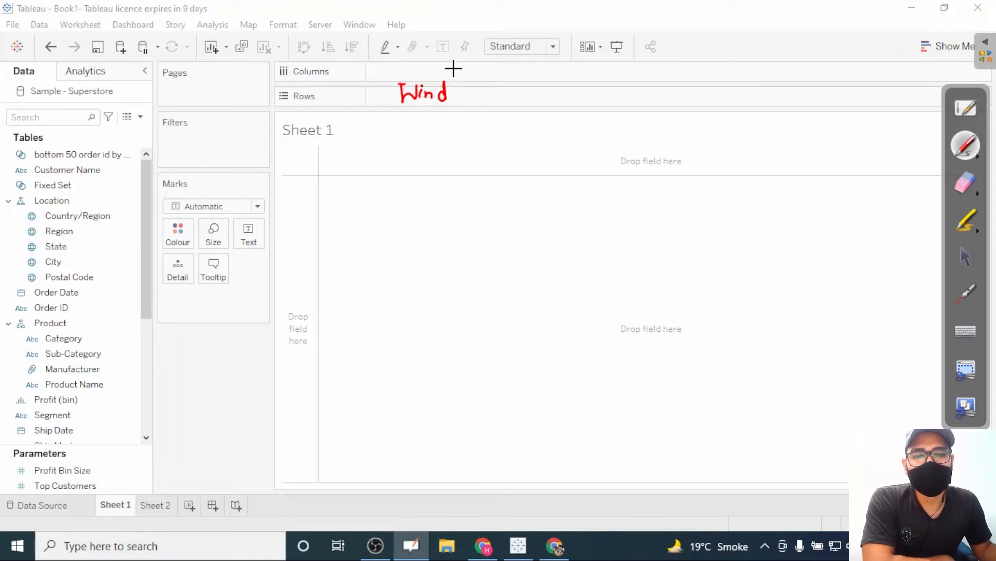
{"action": "mouse_move", "coordinate": [406, 130]}
{"action": "left_mouse_down"}
{"action": "mouse_move", "coordinate": [405, 150]}
{"action": "mouse_move", "coordinate": [421, 130]}
{"action": "mouse_move", "coordinate": [443, 147]}
{"action": "left_mouse_up"}
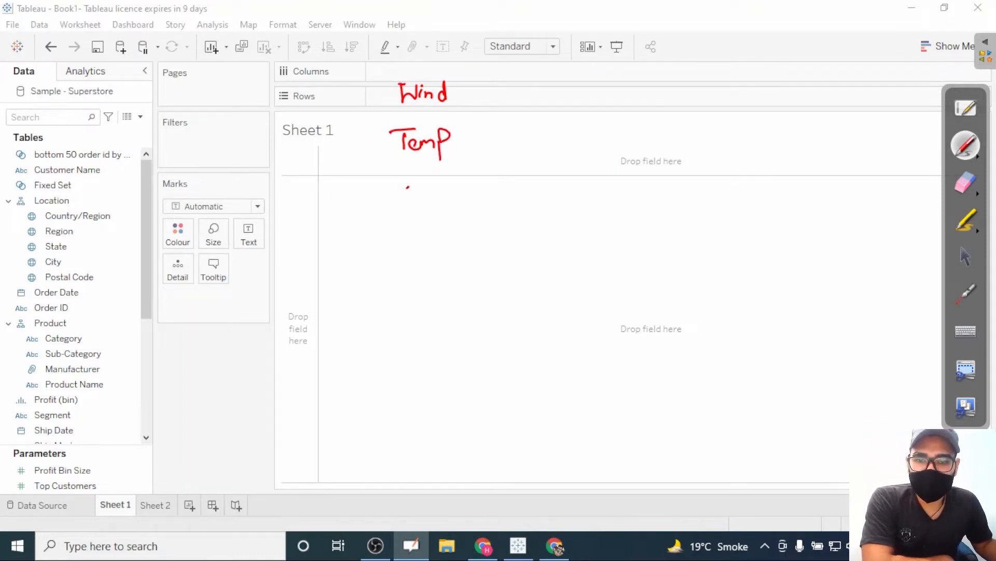
{"action": "left_click_drag", "start_coordinate": [410, 179], "coordinate": [418, 197]}
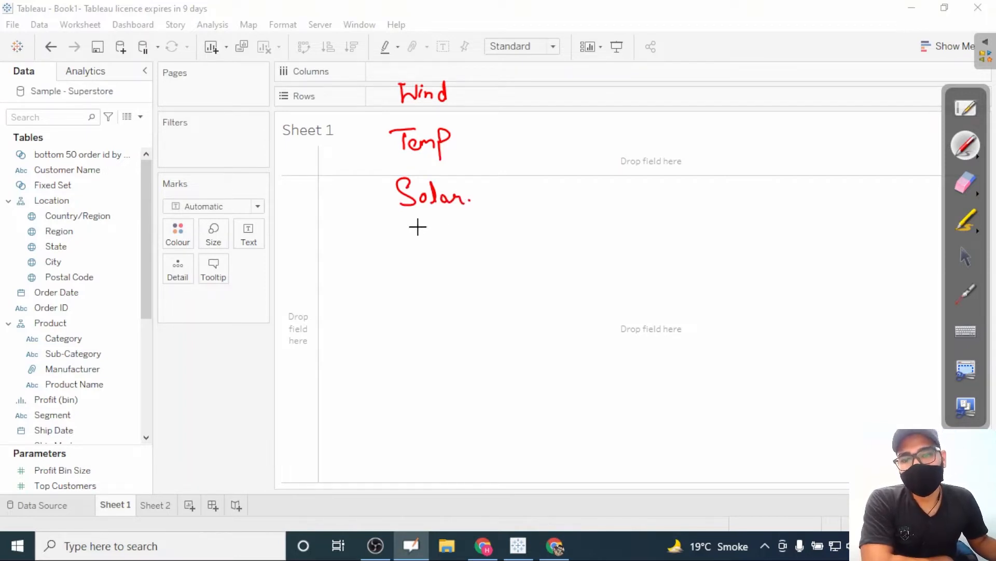
{"action": "mouse_move", "coordinate": [385, 252]}
{"action": "left_mouse_down"}
{"action": "mouse_move", "coordinate": [421, 257]}
{"action": "mouse_move", "coordinate": [504, 239]}
{"action": "left_mouse_up"}
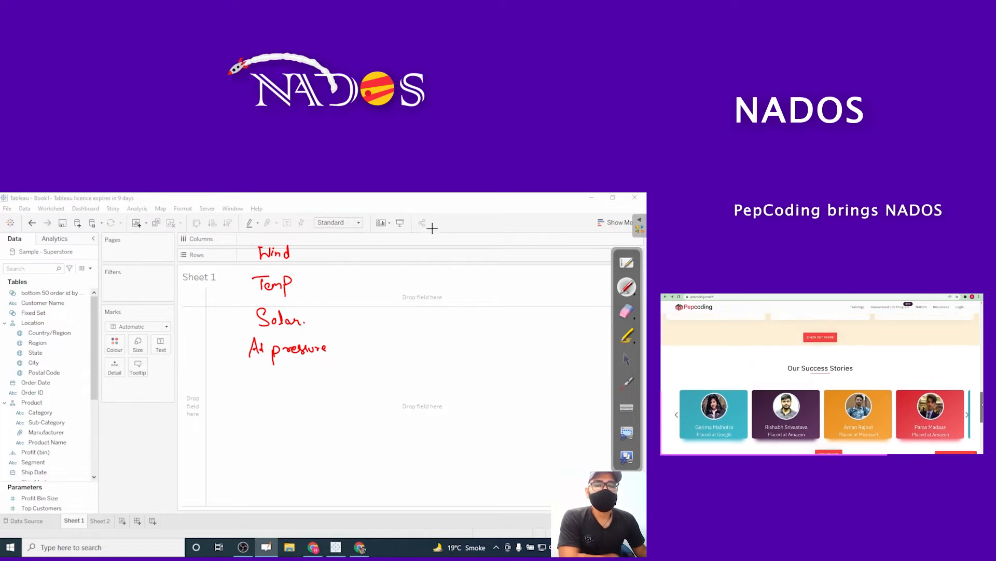
- Sketch a pair of red chart axes beside the list, labelled "Wind" vertically and "Temp" horizontally
{"action": "mouse_move", "coordinate": [403, 229]}
{"action": "left_mouse_down"}
{"action": "mouse_move", "coordinate": [403, 289]}
{"action": "mouse_move", "coordinate": [499, 297]}
{"action": "left_mouse_up"}
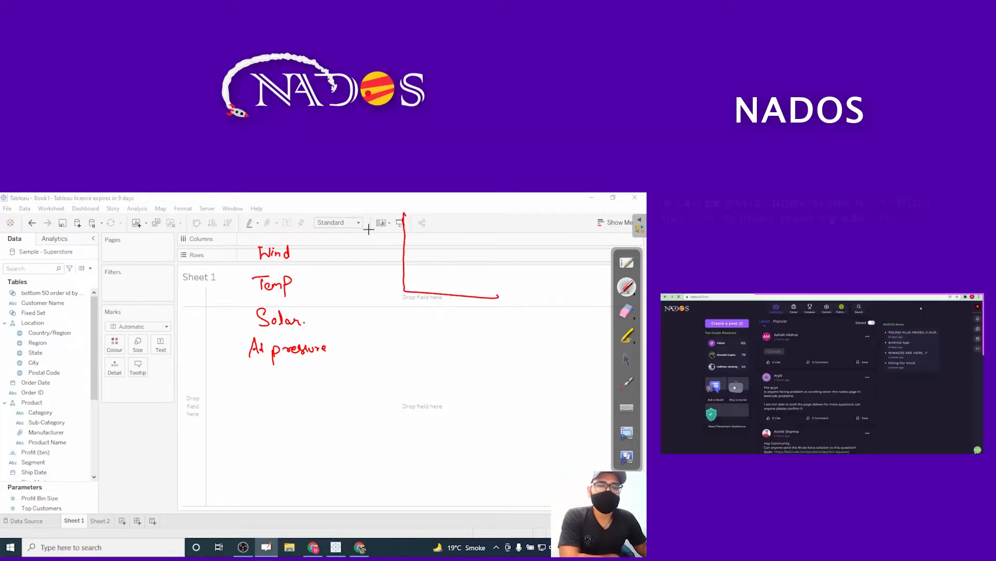
{"action": "mouse_move", "coordinate": [350, 235]}
{"action": "left_mouse_down"}
{"action": "mouse_move", "coordinate": [373, 246]}
{"action": "mouse_move", "coordinate": [378, 231]}
{"action": "left_mouse_up"}
{"action": "mouse_move", "coordinate": [423, 307]}
{"action": "left_mouse_down"}
{"action": "mouse_move", "coordinate": [423, 320]}
{"action": "mouse_move", "coordinate": [433, 305]}
{"action": "mouse_move", "coordinate": [448, 319]}
{"action": "left_mouse_up"}
{"action": "left_click_drag", "start_coordinate": [449, 311], "coordinate": [449, 327]}
{"action": "left_click_drag", "start_coordinate": [449, 310], "coordinate": [455, 314]}
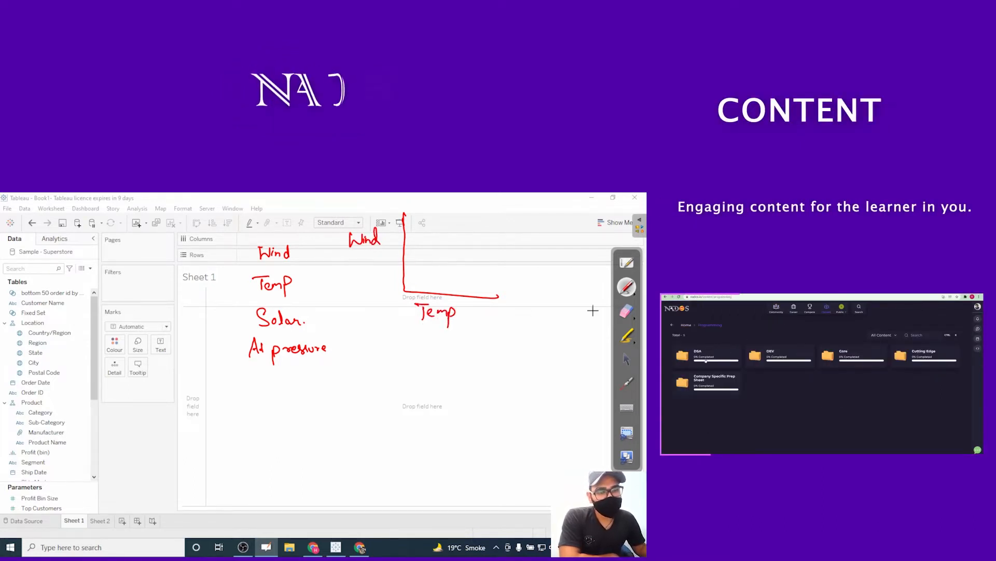
- Draw a blue zigzag trend line inside the Wind–Temp axes
{"action": "left_click", "coordinate": [635, 295]}
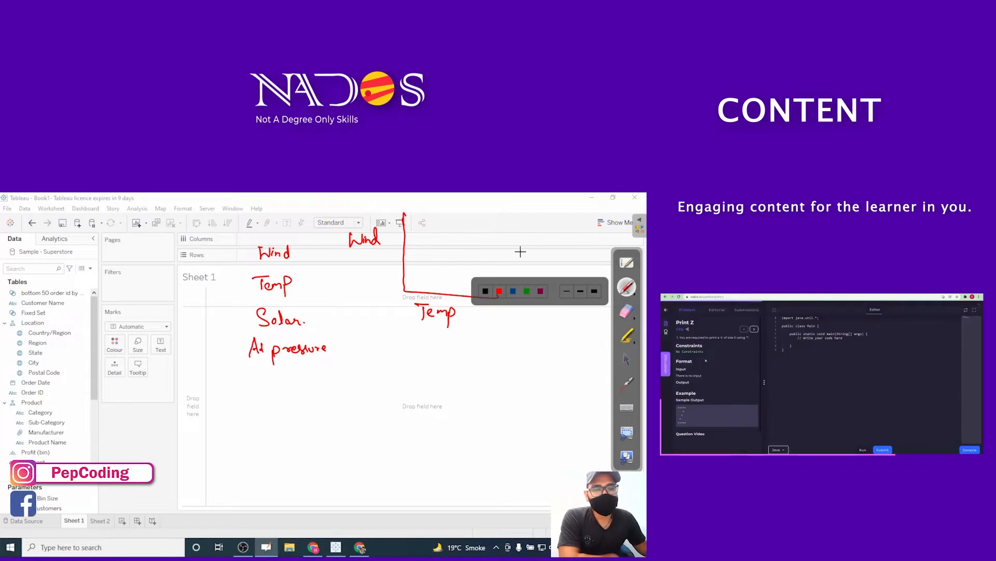
{"action": "left_click", "coordinate": [514, 291]}
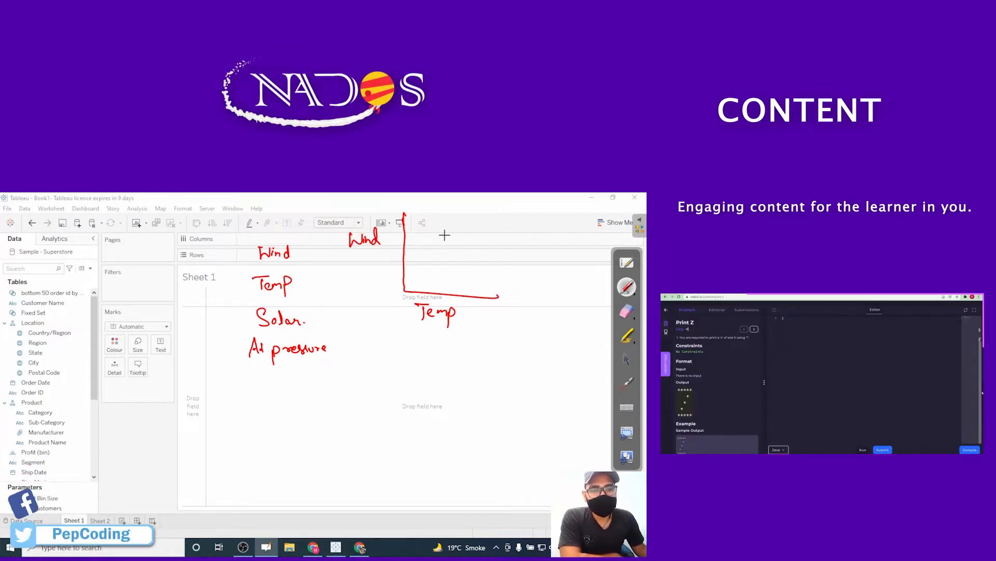
{"action": "mouse_move", "coordinate": [417, 267]}
{"action": "left_mouse_down"}
{"action": "mouse_move", "coordinate": [445, 265]}
{"action": "mouse_move", "coordinate": [481, 241]}
{"action": "left_mouse_up"}
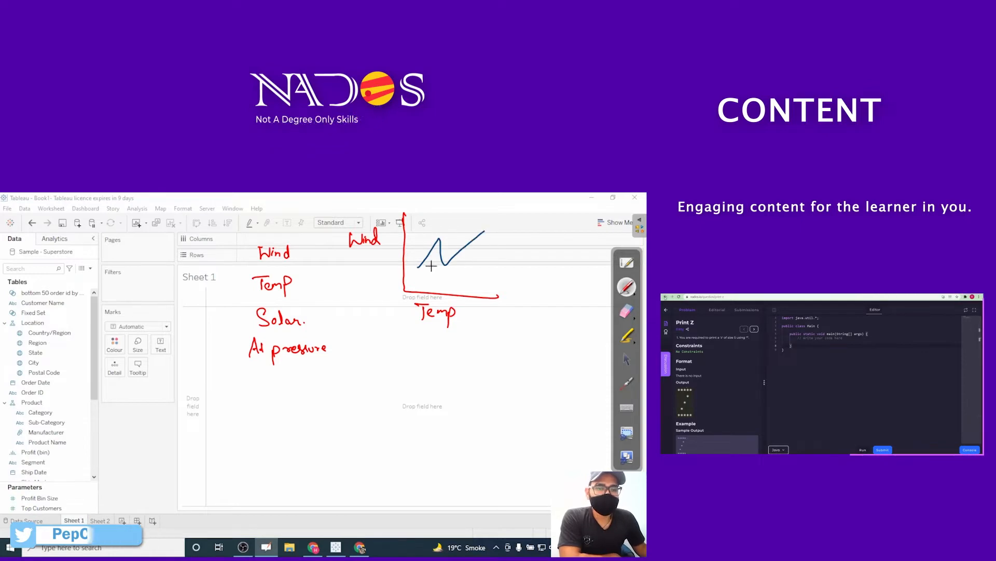
- Mark the Wind and Temp axis labels with short black strokes
{"action": "left_click", "coordinate": [633, 298]}
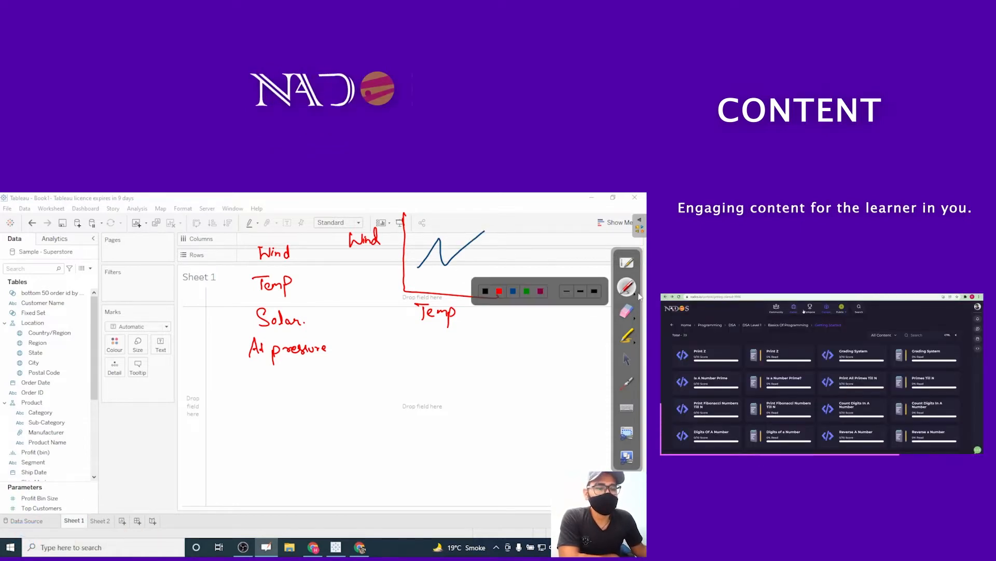
{"action": "left_click", "coordinate": [495, 290]}
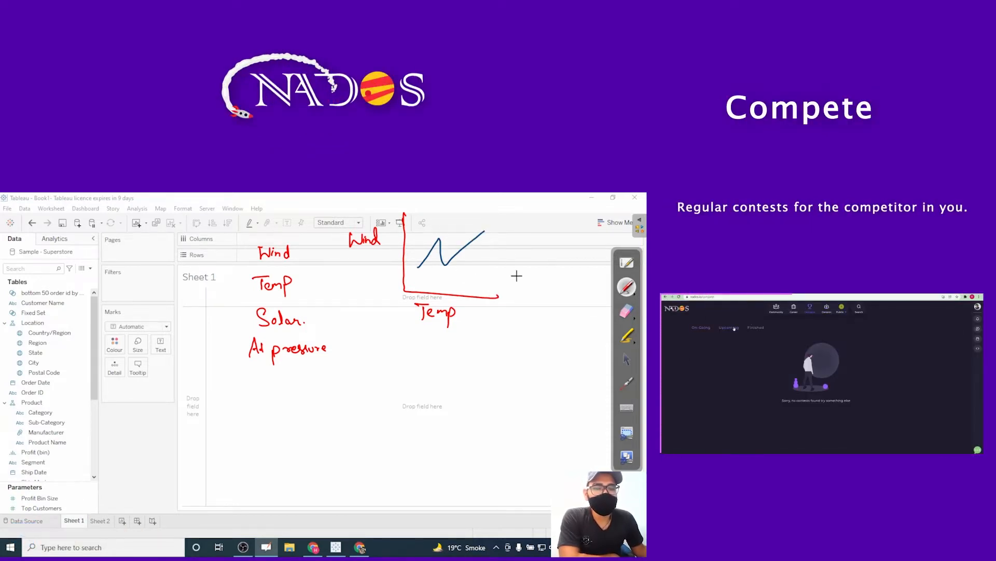
{"action": "left_click_drag", "start_coordinate": [351, 224], "coordinate": [378, 212]}
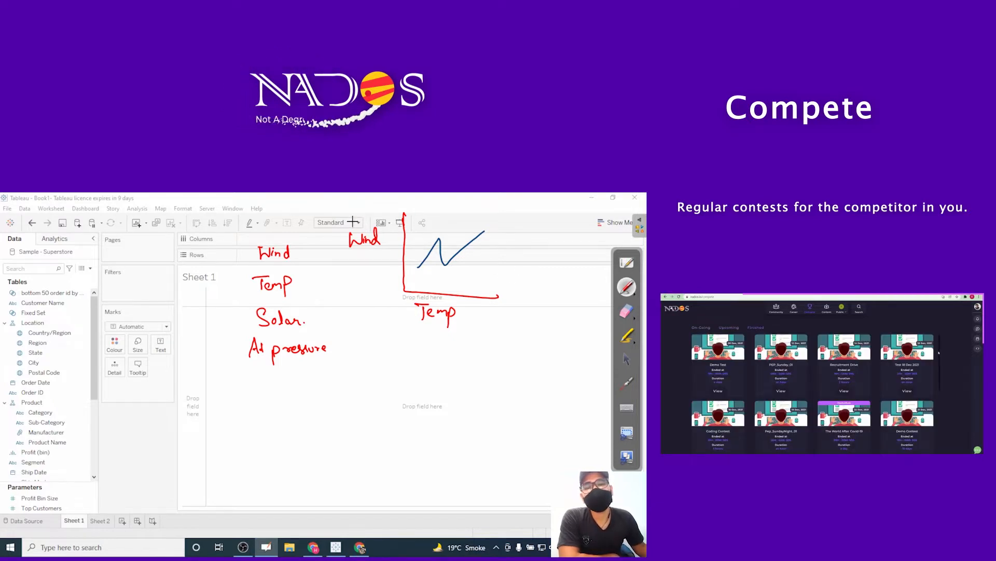
{"action": "left_click_drag", "start_coordinate": [472, 323], "coordinate": [494, 316]}
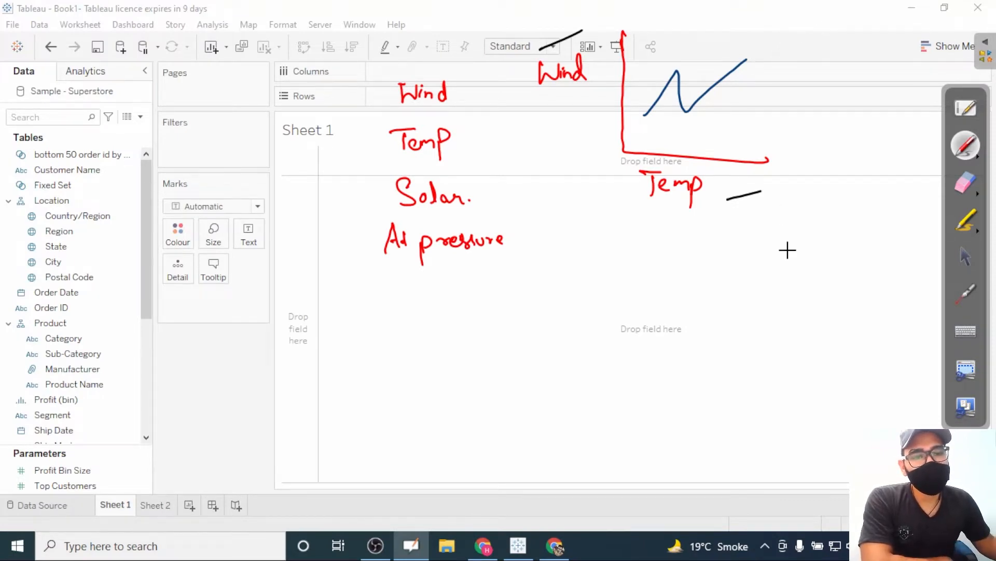
- Draw a black downward double arrow below the Temp axis label and handwrite "Parameter" under it
{"action": "mouse_move", "coordinate": [680, 225]}
{"action": "left_mouse_down"}
{"action": "mouse_move", "coordinate": [681, 247]}
{"action": "mouse_move", "coordinate": [711, 242]}
{"action": "left_mouse_up"}
{"action": "mouse_move", "coordinate": [648, 246]}
{"action": "left_mouse_down"}
{"action": "mouse_move", "coordinate": [647, 289]}
{"action": "mouse_move", "coordinate": [648, 265]}
{"action": "left_mouse_up"}
{"action": "left_click_drag", "start_coordinate": [665, 270], "coordinate": [663, 277]}
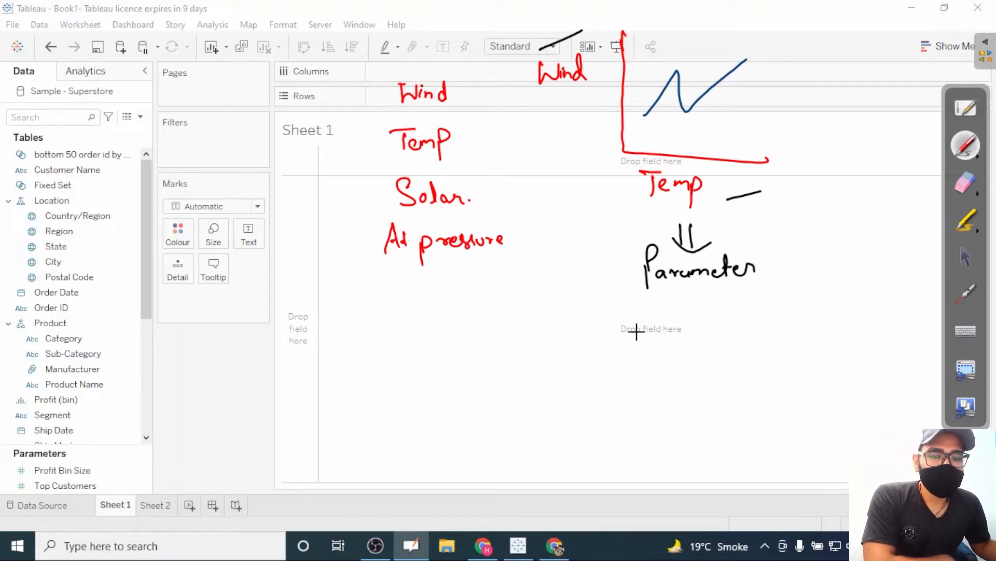
- Sketch a second pair of axes in black below "Parameter" and underline the Wind and Temp axis labels
{"action": "mouse_move", "coordinate": [629, 326]}
{"action": "left_mouse_down"}
{"action": "mouse_move", "coordinate": [625, 421]}
{"action": "mouse_move", "coordinate": [758, 430]}
{"action": "left_mouse_up"}
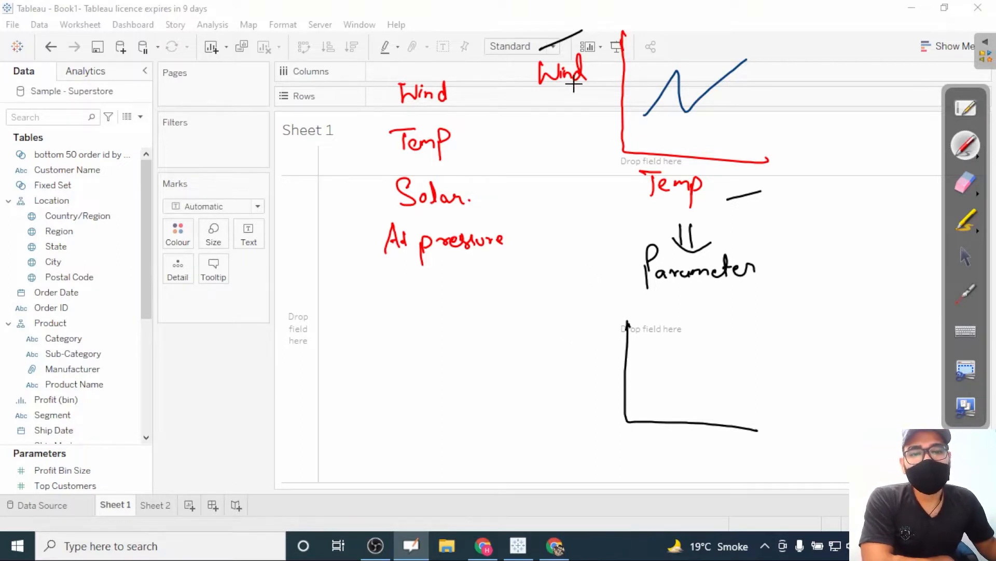
{"action": "left_click_drag", "start_coordinate": [548, 93], "coordinate": [593, 80]}
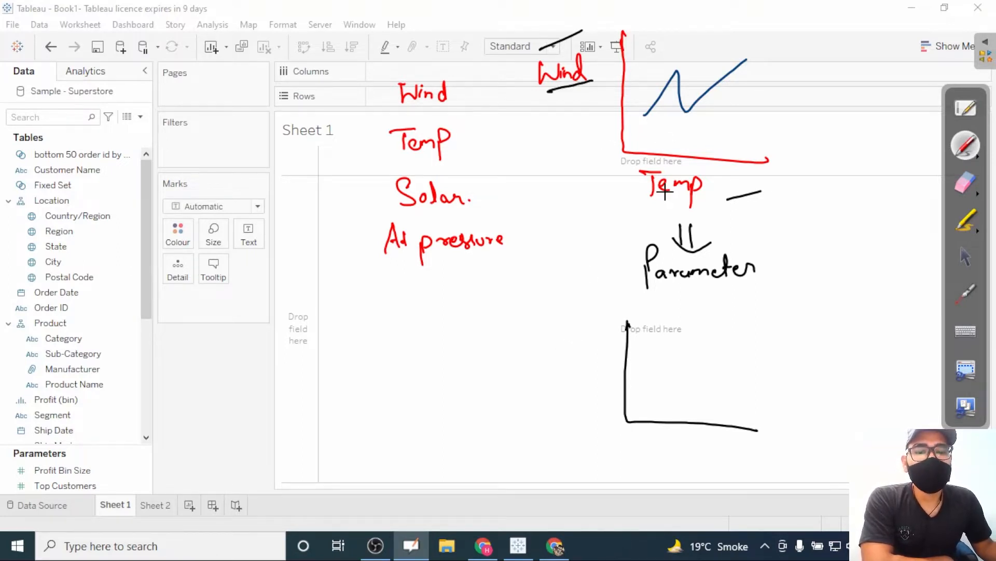
{"action": "left_click_drag", "start_coordinate": [526, 78], "coordinate": [549, 87]}
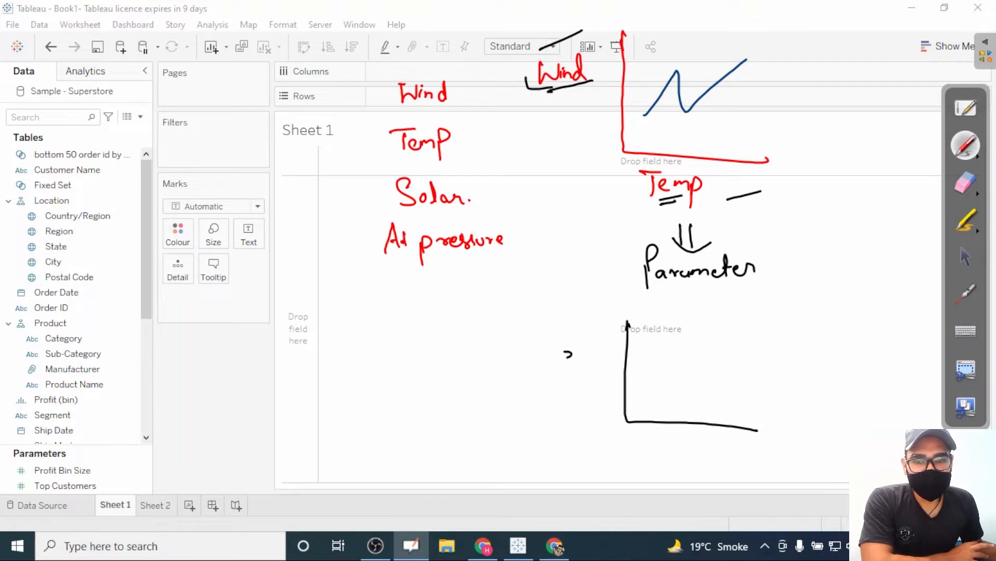
- Label the lower axes "Solar" vertically and "At pre" horizontally, and draw a looping curve inside them
{"action": "mouse_move", "coordinate": [570, 353]}
{"action": "left_mouse_down"}
{"action": "mouse_move", "coordinate": [554, 378]}
{"action": "mouse_move", "coordinate": [602, 374]}
{"action": "left_mouse_up"}
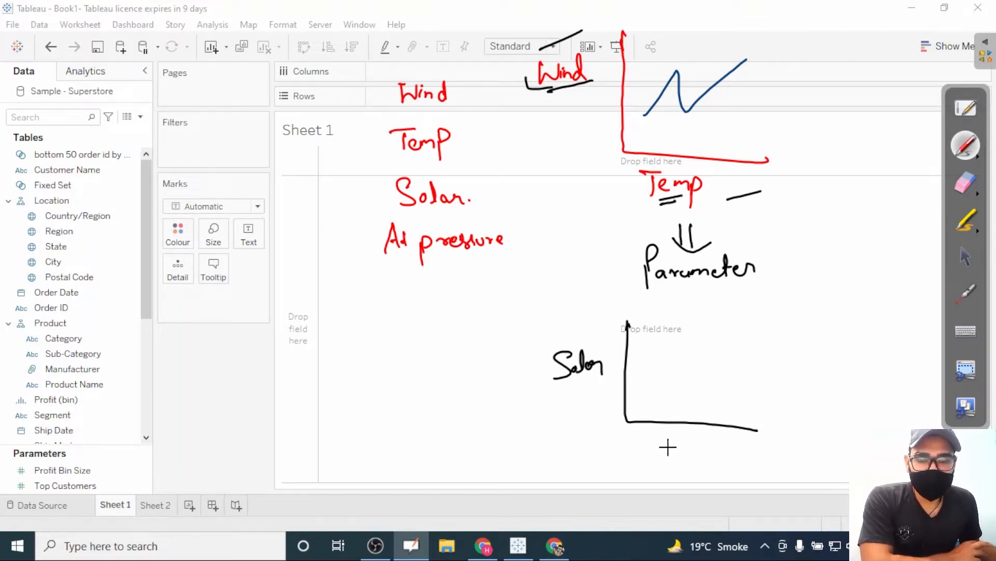
{"action": "mouse_move", "coordinate": [650, 442]}
{"action": "left_mouse_down"}
{"action": "mouse_move", "coordinate": [641, 463]}
{"action": "mouse_move", "coordinate": [655, 460]}
{"action": "left_mouse_up"}
{"action": "left_click_drag", "start_coordinate": [637, 456], "coordinate": [706, 453]}
{"action": "left_click_drag", "start_coordinate": [715, 442], "coordinate": [715, 459]}
{"action": "left_click_drag", "start_coordinate": [706, 452], "coordinate": [723, 451]}
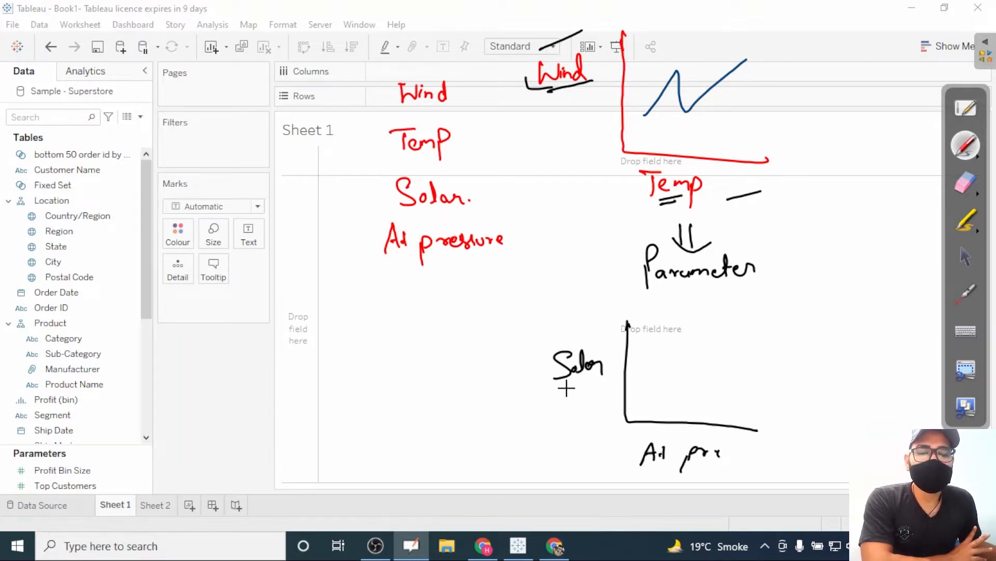
{"action": "left_click_drag", "start_coordinate": [831, 278], "coordinate": [845, 257]}
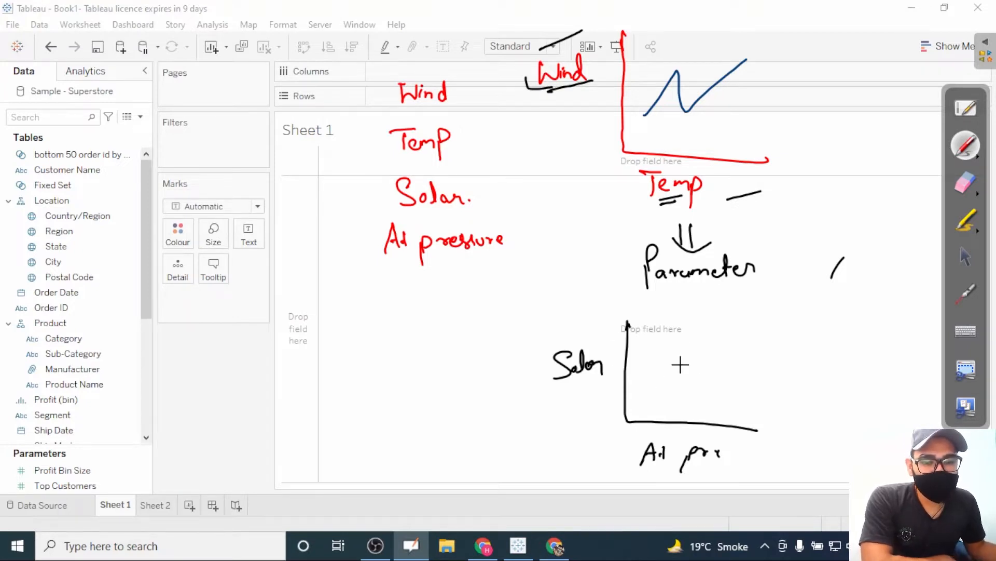
{"action": "mouse_move", "coordinate": [714, 340]}
{"action": "left_mouse_down"}
{"action": "mouse_move", "coordinate": [758, 392]}
{"action": "mouse_move", "coordinate": [711, 397]}
{"action": "left_mouse_up"}
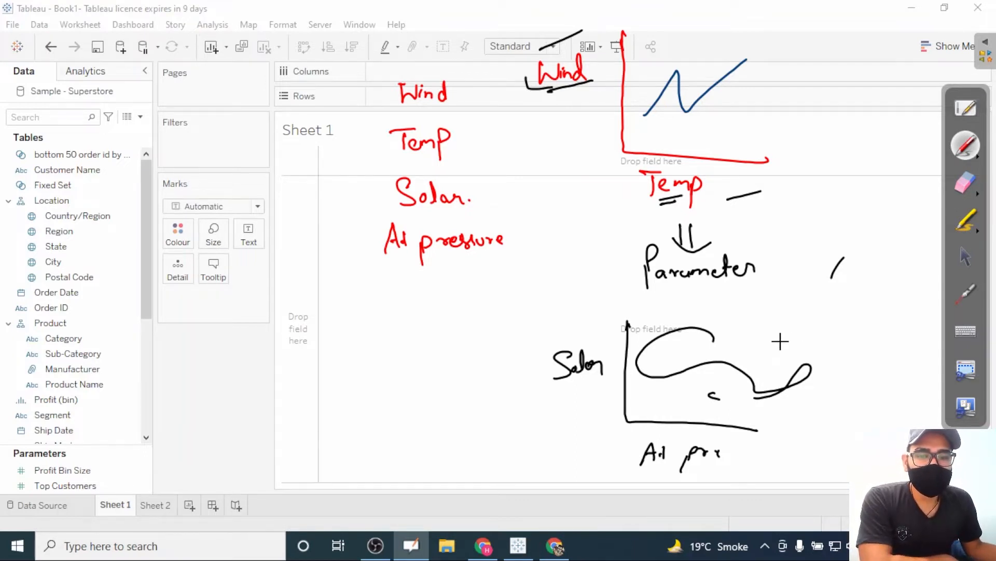
- Draw an arrow towards Filters, handwrite a circled "if else", and add a bracketed list of dashes with dots beside it
{"action": "mouse_move", "coordinate": [99, 135]}
{"action": "left_mouse_down"}
{"action": "mouse_move", "coordinate": [155, 127]}
{"action": "mouse_move", "coordinate": [149, 133]}
{"action": "left_mouse_up"}
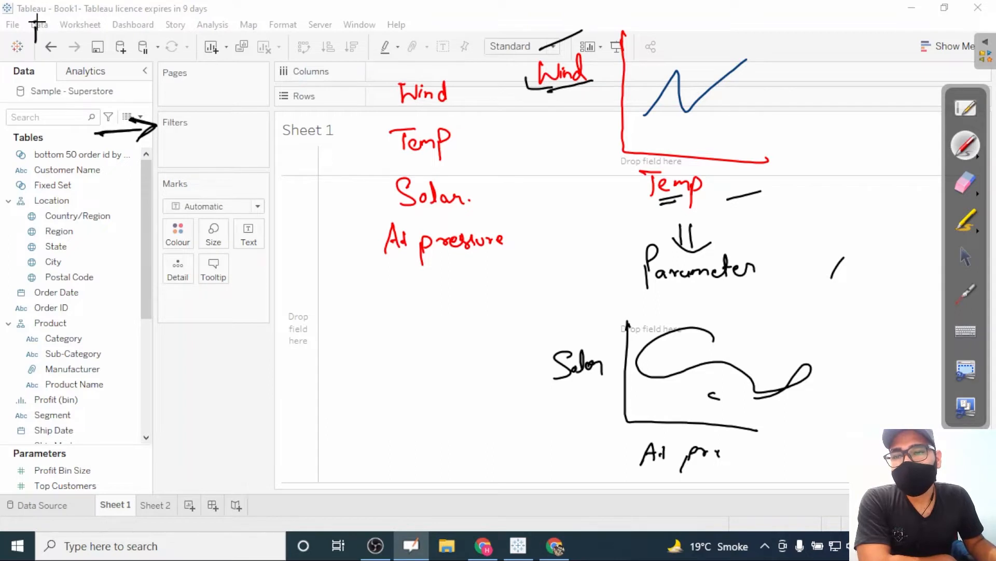
{"action": "mouse_move", "coordinate": [47, 13]}
{"action": "left_mouse_down"}
{"action": "mouse_move", "coordinate": [47, 24]}
{"action": "mouse_move", "coordinate": [143, 31]}
{"action": "left_mouse_up"}
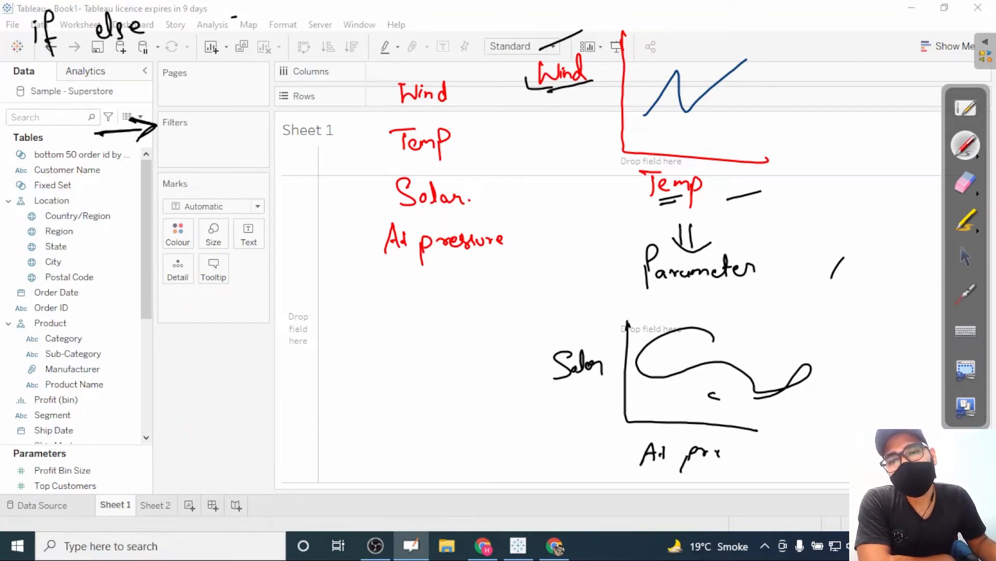
{"action": "left_click_drag", "start_coordinate": [237, 17], "coordinate": [261, 18]}
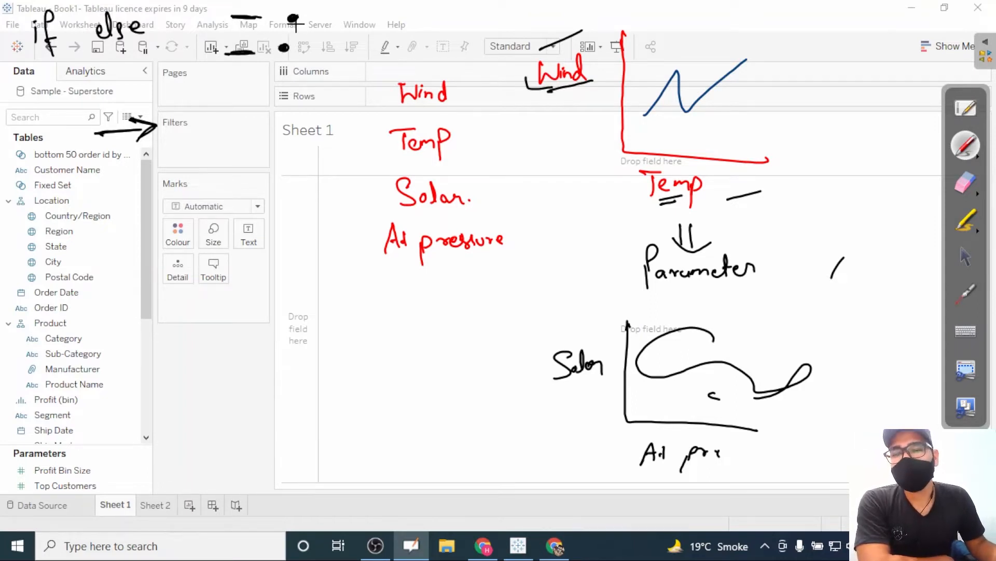
{"action": "mouse_move", "coordinate": [283, 2]}
{"action": "left_mouse_down"}
{"action": "mouse_move", "coordinate": [208, 32]}
{"action": "mouse_move", "coordinate": [262, 72]}
{"action": "left_mouse_up"}
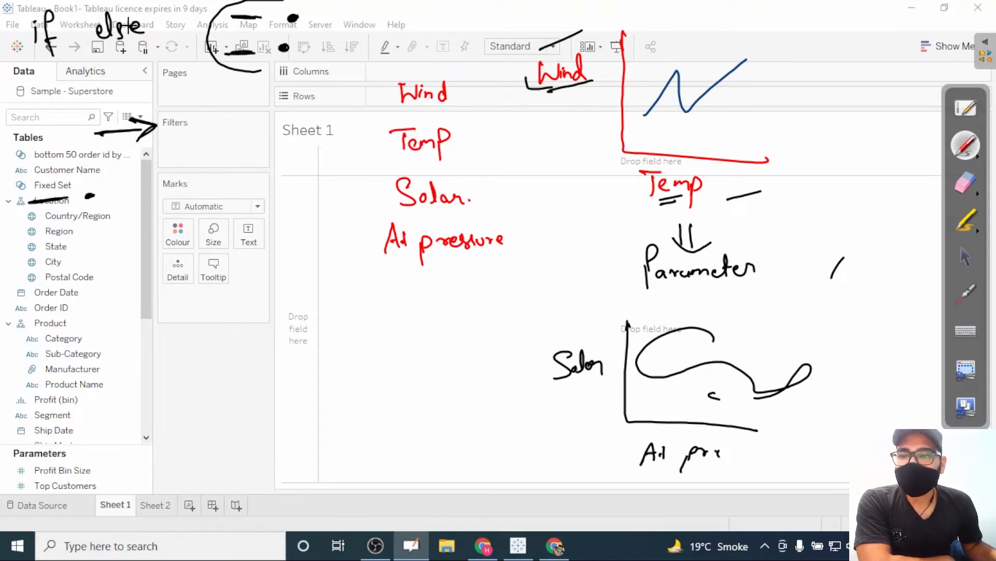
{"action": "mouse_move", "coordinate": [142, 7]}
{"action": "left_mouse_down"}
{"action": "mouse_move", "coordinate": [54, 3]}
{"action": "mouse_move", "coordinate": [182, 23]}
{"action": "mouse_move", "coordinate": [150, 9]}
{"action": "left_mouse_up"}
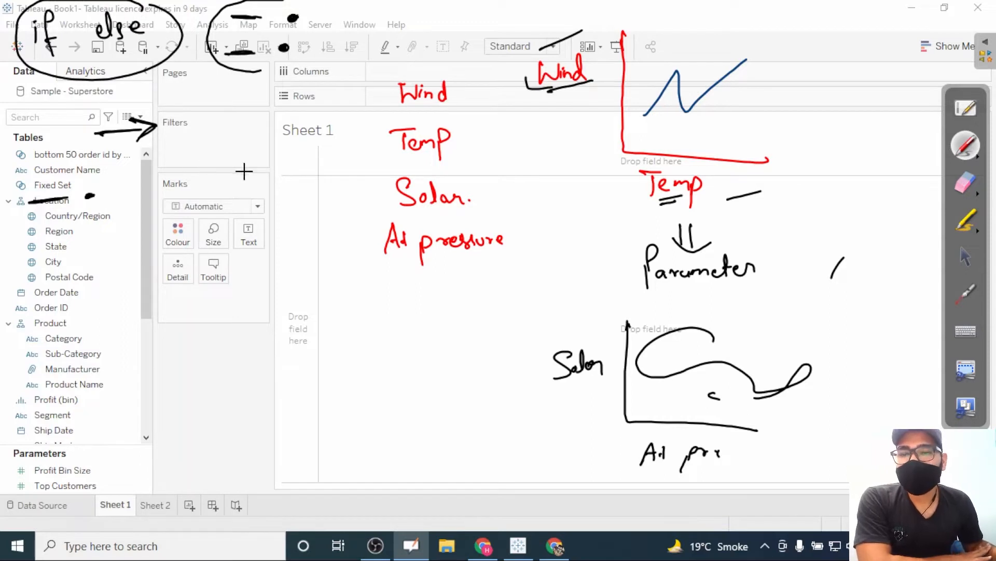
- Draw a bracket beside the data fields, and a circled column of dashes with an arrow leading out of it
{"action": "mouse_move", "coordinate": [124, 166]}
{"action": "left_mouse_down"}
{"action": "mouse_move", "coordinate": [176, 158]}
{"action": "mouse_move", "coordinate": [203, 232]}
{"action": "mouse_move", "coordinate": [129, 236]}
{"action": "left_mouse_up"}
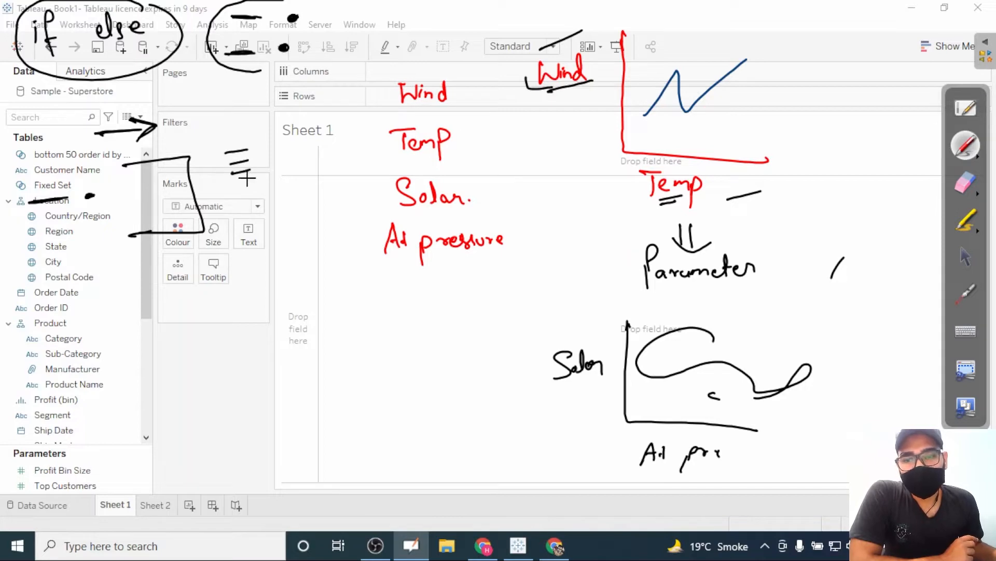
{"action": "left_click_drag", "start_coordinate": [239, 203], "coordinate": [245, 201]}
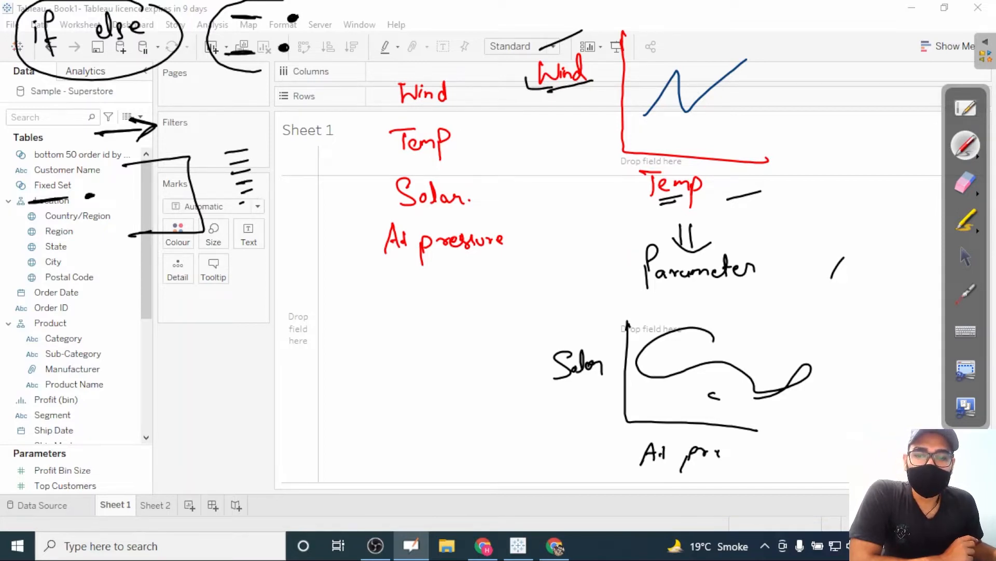
{"action": "mouse_move", "coordinate": [253, 141]}
{"action": "left_mouse_down"}
{"action": "mouse_move", "coordinate": [232, 143]}
{"action": "mouse_move", "coordinate": [222, 207]}
{"action": "mouse_move", "coordinate": [267, 186]}
{"action": "mouse_move", "coordinate": [254, 143]}
{"action": "left_mouse_up"}
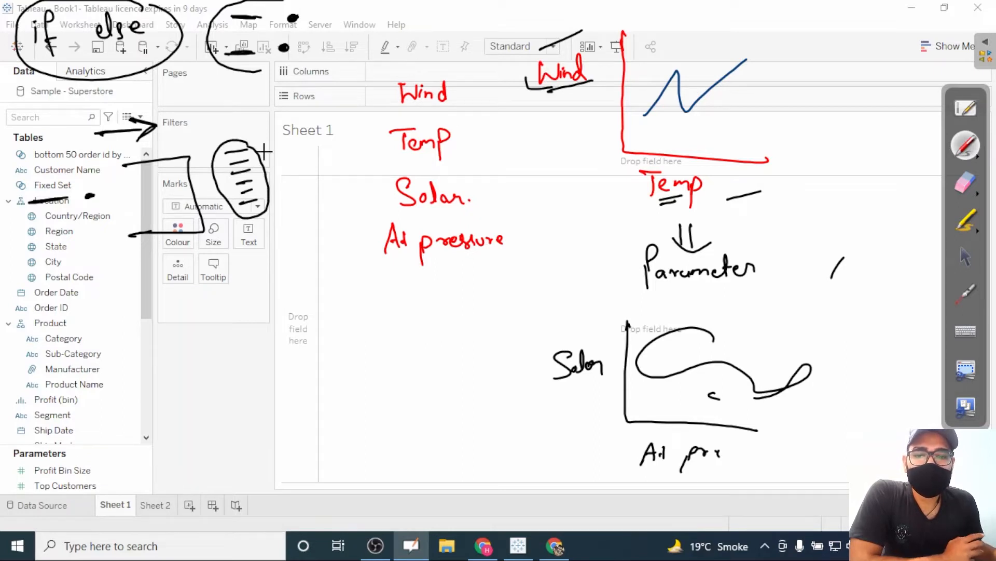
{"action": "left_click_drag", "start_coordinate": [254, 149], "coordinate": [300, 167]}
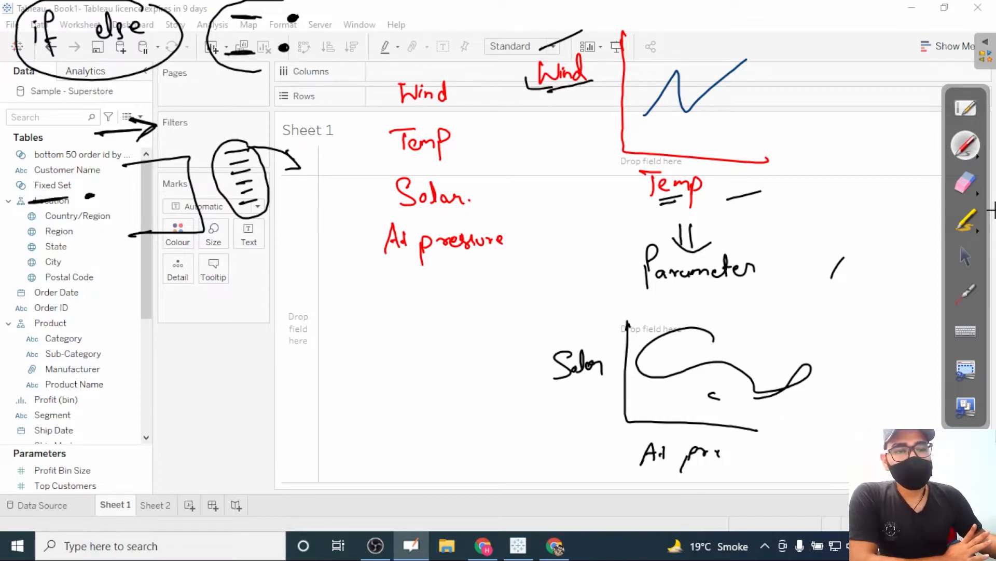
- Erase all the handwritten annotations from the screen and switch back to the normal pointer
{"action": "left_click", "coordinate": [960, 187]}
{"action": "mouse_move", "coordinate": [783, 116]}
{"action": "left_mouse_down"}
{"action": "mouse_move", "coordinate": [728, 205]}
{"action": "mouse_move", "coordinate": [511, 244]}
{"action": "mouse_move", "coordinate": [505, 160]}
{"action": "mouse_move", "coordinate": [497, 174]}
{"action": "mouse_move", "coordinate": [838, 251]}
{"action": "mouse_move", "coordinate": [790, 310]}
{"action": "mouse_move", "coordinate": [614, 380]}
{"action": "mouse_move", "coordinate": [553, 439]}
{"action": "mouse_move", "coordinate": [721, 440]}
{"action": "mouse_move", "coordinate": [430, 300]}
{"action": "mouse_move", "coordinate": [372, 258]}
{"action": "mouse_move", "coordinate": [445, 75]}
{"action": "mouse_move", "coordinate": [314, 192]}
{"action": "mouse_move", "coordinate": [177, 257]}
{"action": "mouse_move", "coordinate": [181, 126]}
{"action": "mouse_move", "coordinate": [31, 78]}
{"action": "mouse_move", "coordinate": [200, 159]}
{"action": "mouse_move", "coordinate": [129, 111]}
{"action": "mouse_move", "coordinate": [167, 272]}
{"action": "left_mouse_up"}
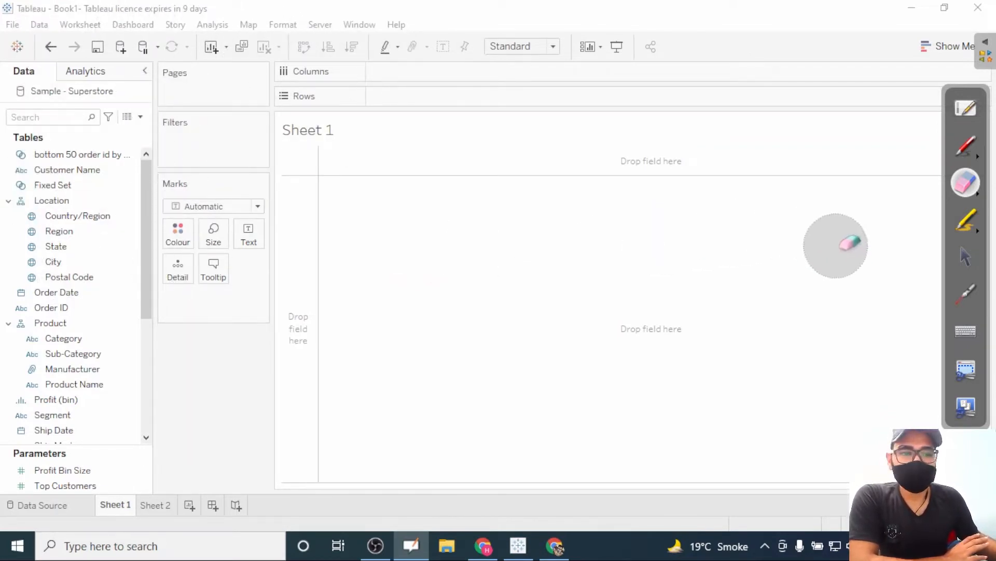
{"action": "left_click", "coordinate": [973, 261]}
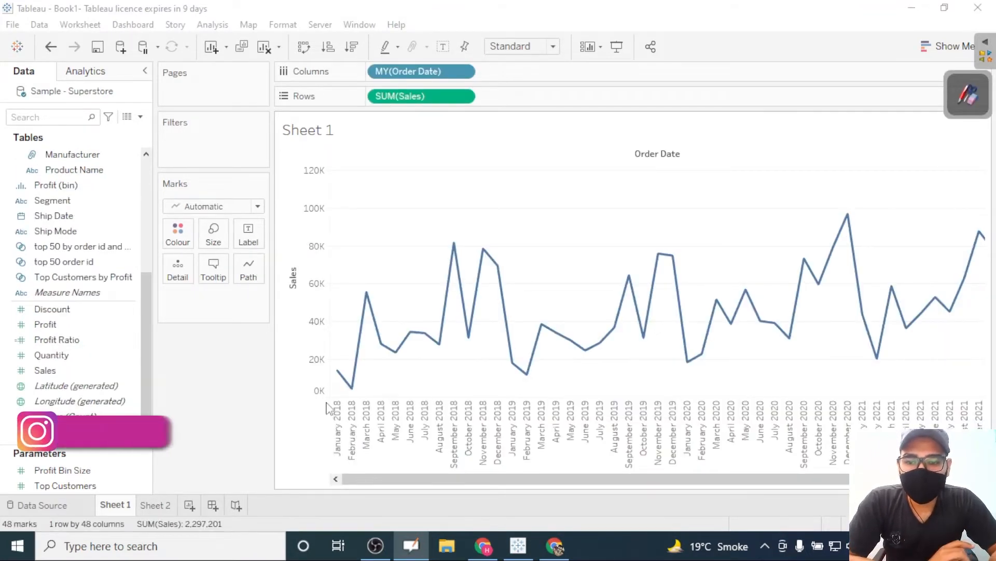
{"action": "left_click", "coordinate": [367, 551]}
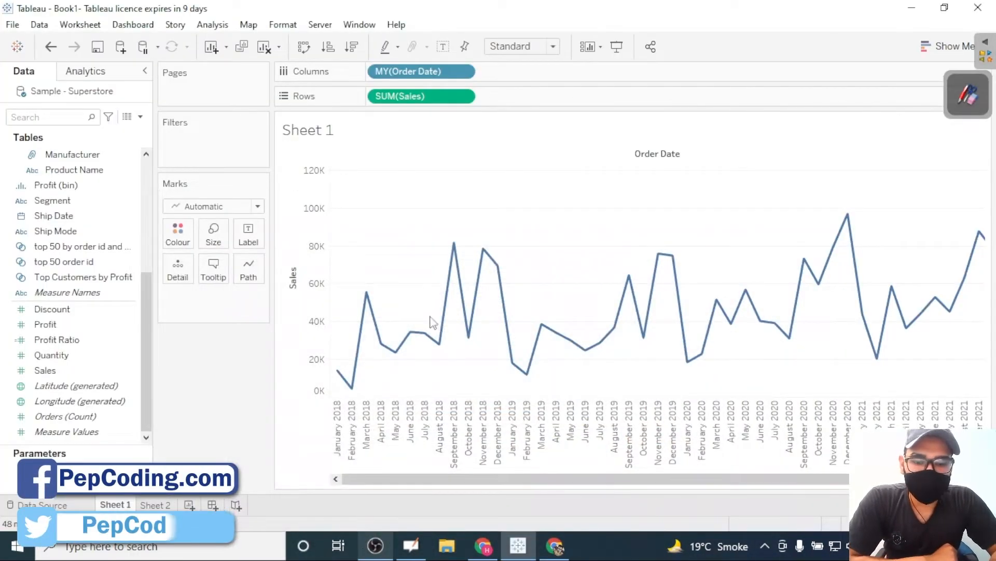
{"action": "left_click", "coordinate": [373, 546]}
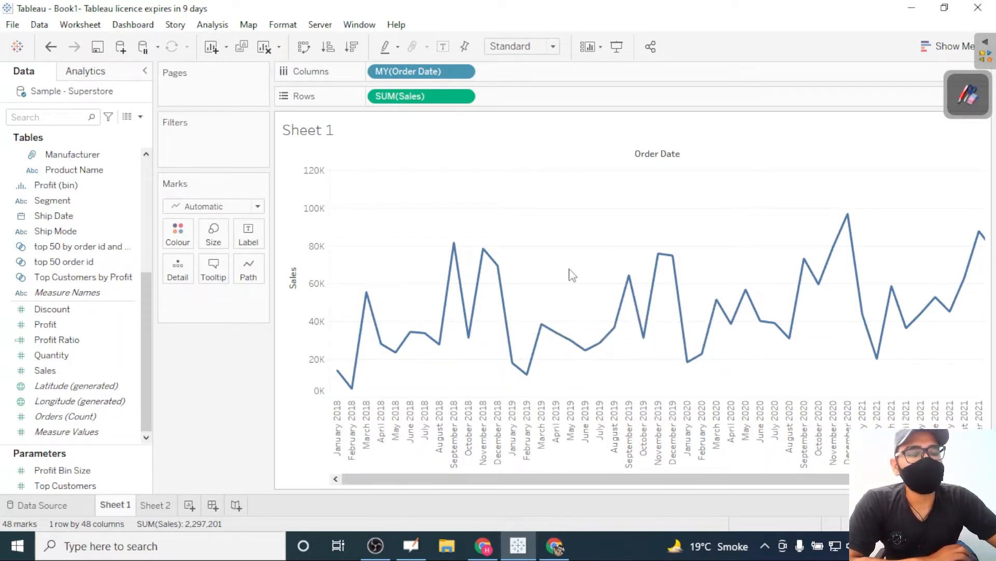
- Handwrite "sales" and "sales 3%" above the line chart with the annotation pen, and draw a thick stroke and a dot above the data fields
{"action": "left_click", "coordinate": [959, 74]}
{"action": "left_click", "coordinate": [955, 130]}
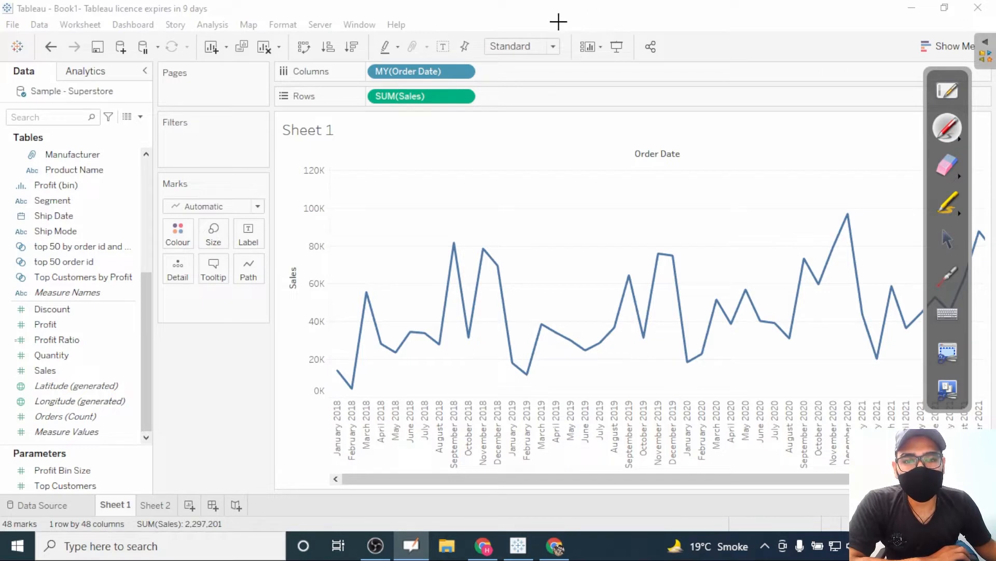
{"action": "mouse_move", "coordinate": [558, 22]}
{"action": "left_mouse_down"}
{"action": "mouse_move", "coordinate": [598, 26]}
{"action": "mouse_move", "coordinate": [612, 17]}
{"action": "left_mouse_up"}
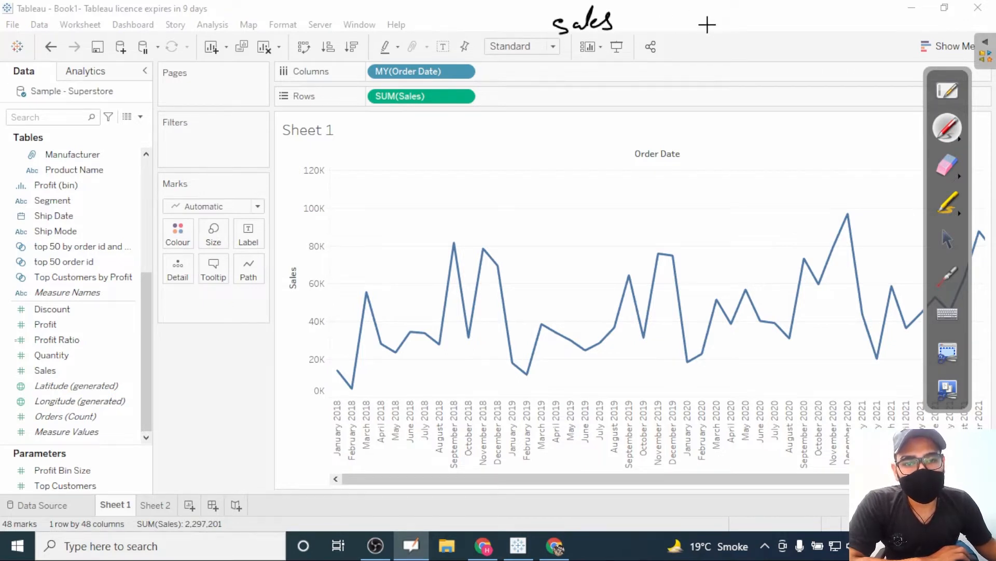
{"action": "left_click_drag", "start_coordinate": [701, 65], "coordinate": [722, 54]}
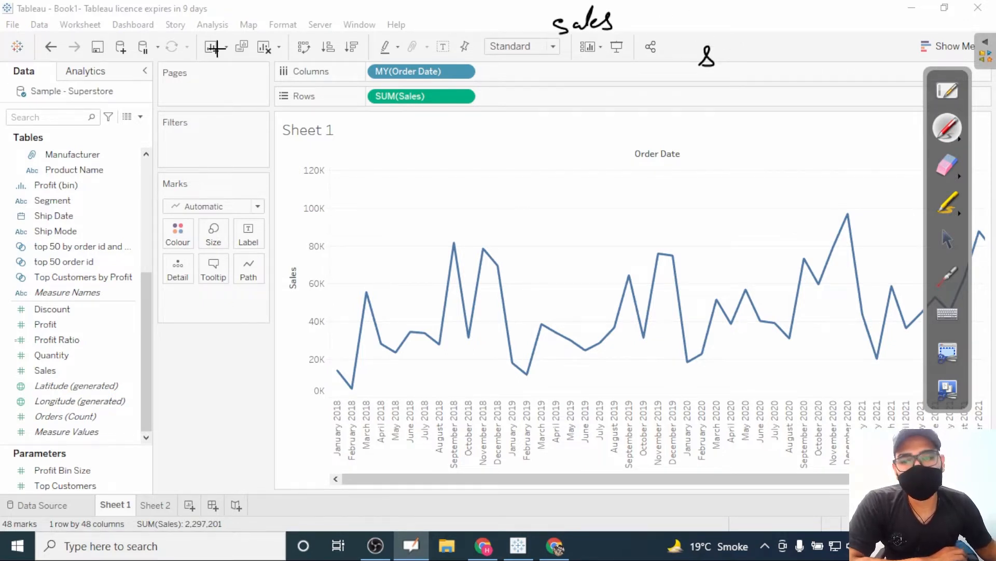
{"action": "left_click_drag", "start_coordinate": [32, 49], "coordinate": [84, 40]}
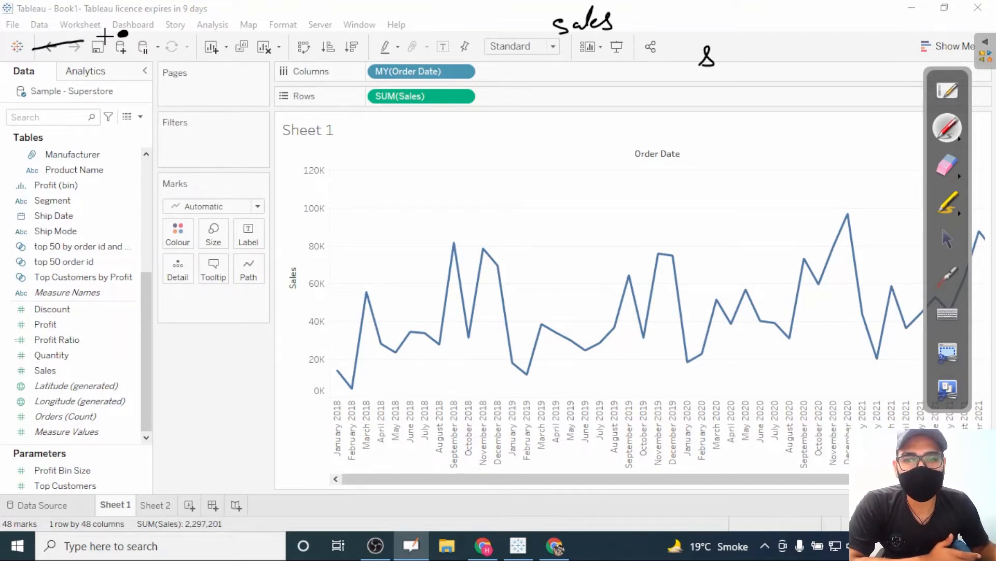
{"action": "left_click_drag", "start_coordinate": [36, 48], "coordinate": [74, 38]}
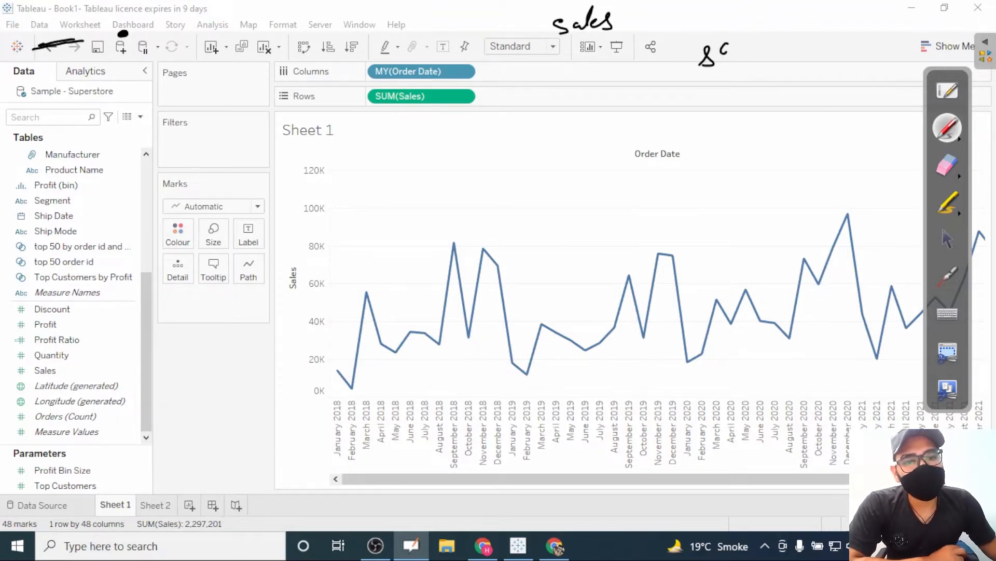
{"action": "left_click_drag", "start_coordinate": [794, 35], "coordinate": [789, 46]}
{"action": "left_click_drag", "start_coordinate": [822, 25], "coordinate": [817, 42]}
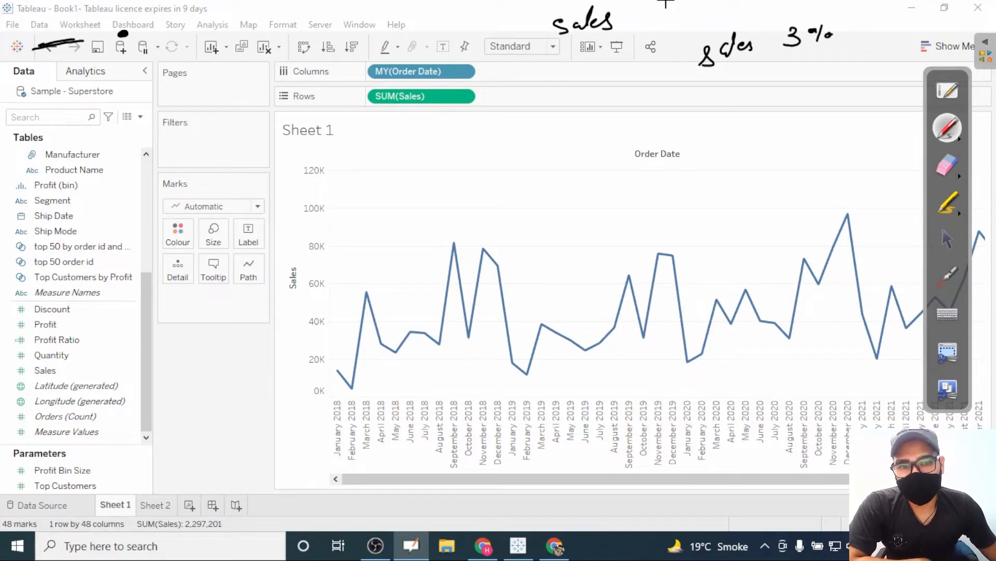
- Erase the handwritten words and strokes from the screen, return to the normal pointer and collapse the annotation tools
{"action": "left_click", "coordinate": [947, 165]}
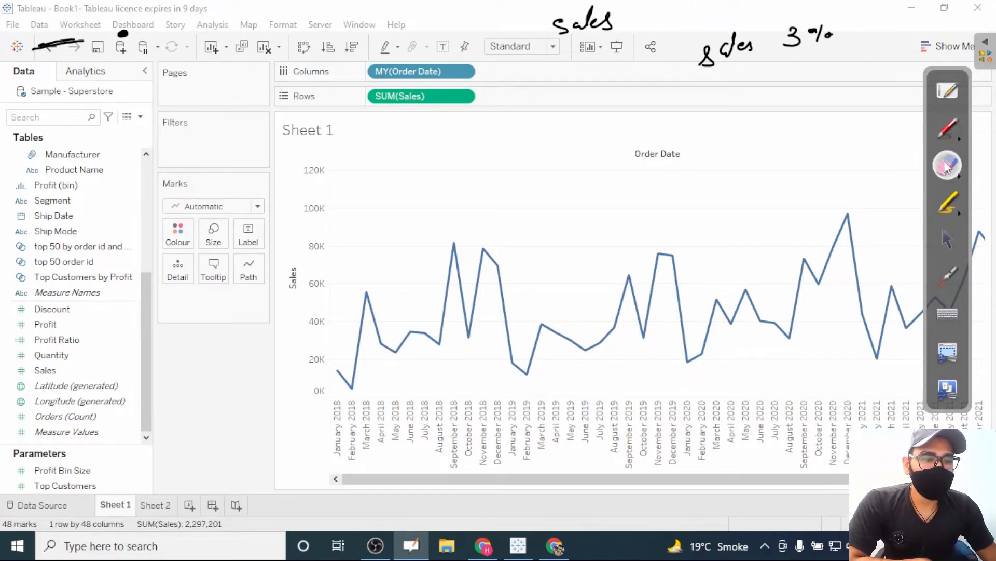
{"action": "mouse_move", "coordinate": [810, 38]}
{"action": "left_mouse_down"}
{"action": "mouse_move", "coordinate": [741, 67]}
{"action": "mouse_move", "coordinate": [553, 23]}
{"action": "mouse_move", "coordinate": [55, 40]}
{"action": "mouse_move", "coordinate": [419, 20]}
{"action": "left_mouse_up"}
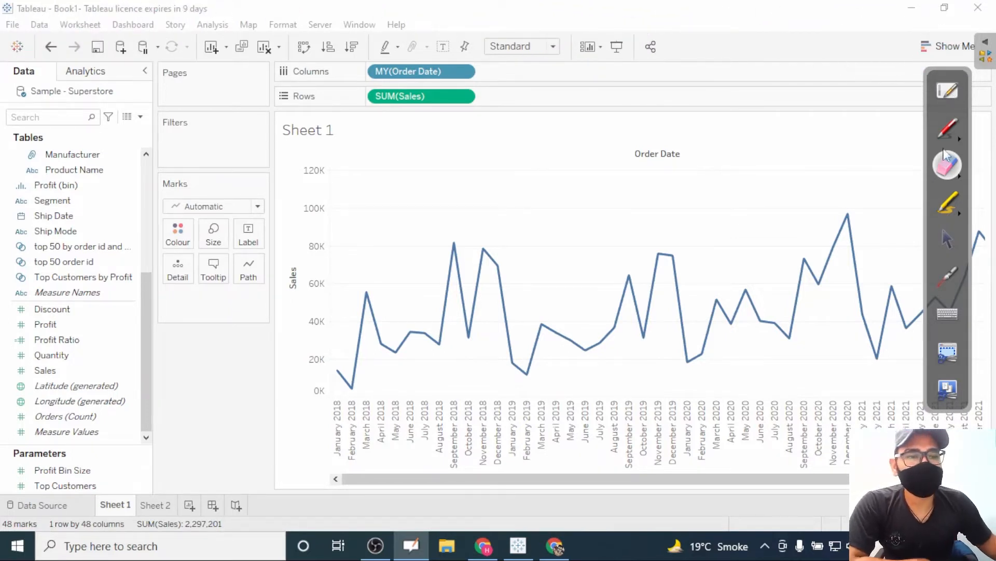
{"action": "left_click", "coordinate": [946, 238]}
{"action": "left_click", "coordinate": [944, 78]}
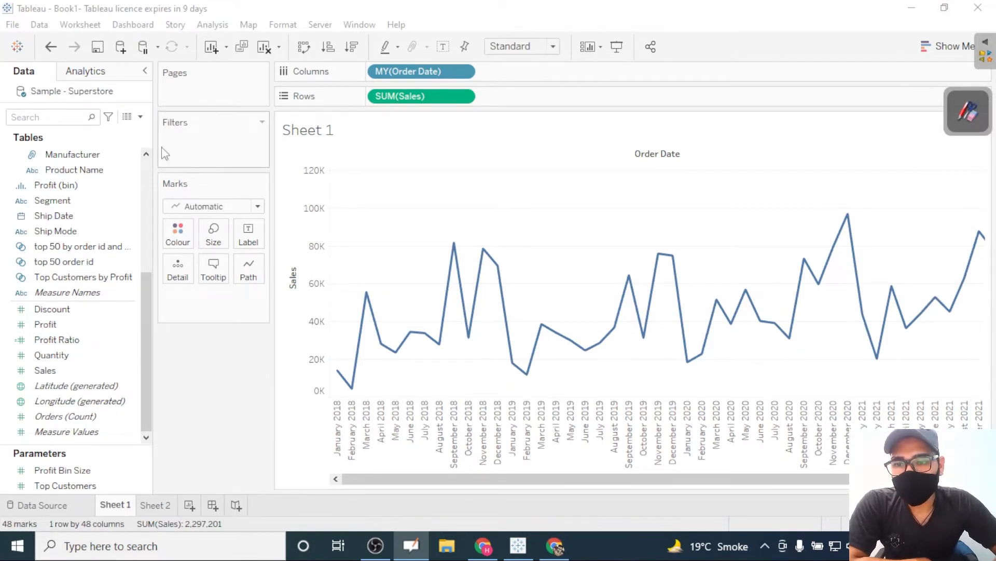
{"action": "left_click", "coordinate": [140, 117]}
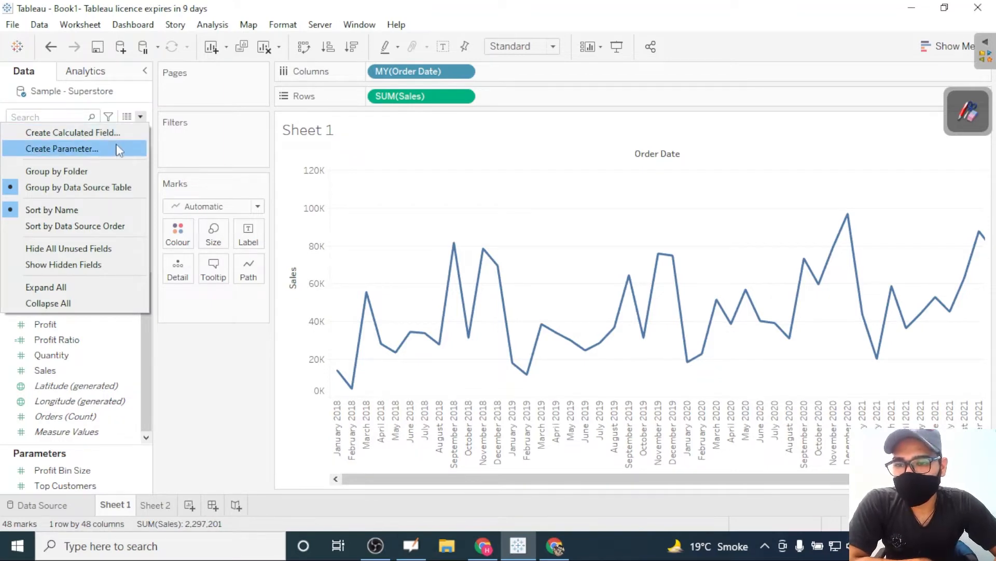
{"action": "left_click", "coordinate": [211, 25]}
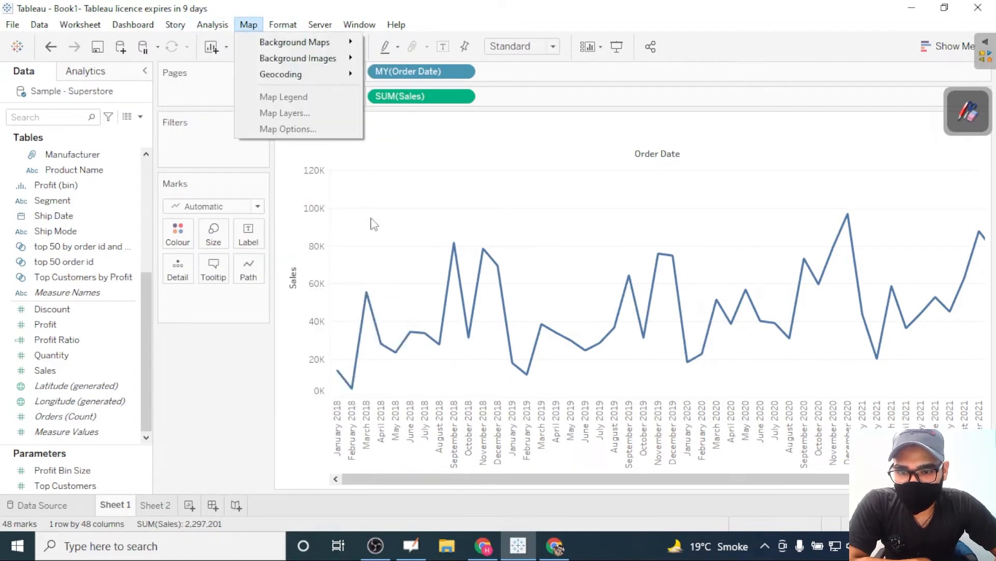
{"action": "left_click", "coordinate": [196, 447]}
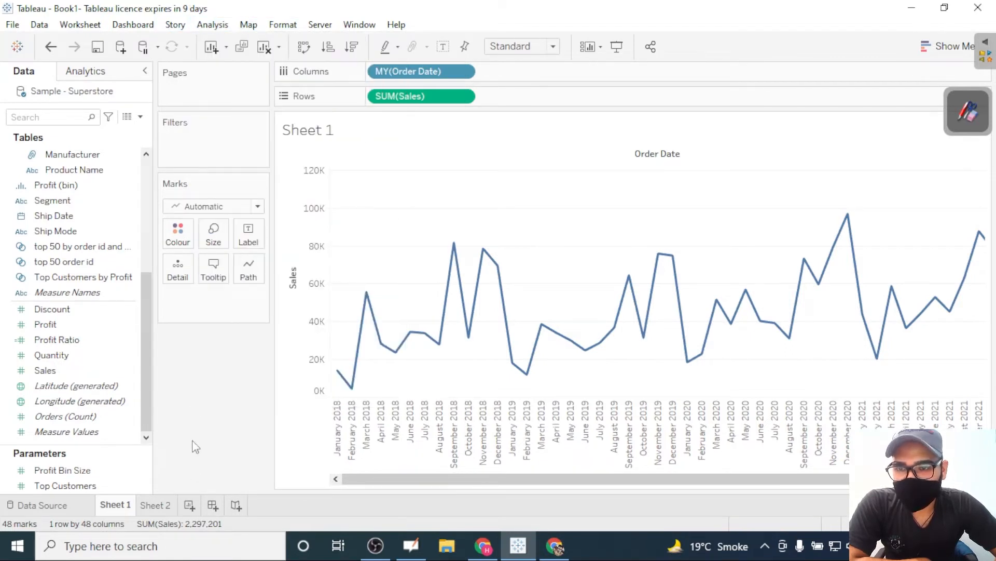
- Start a new parameter named "Id_ sales" and set its data type to Integer
{"action": "left_click", "coordinate": [141, 117]}
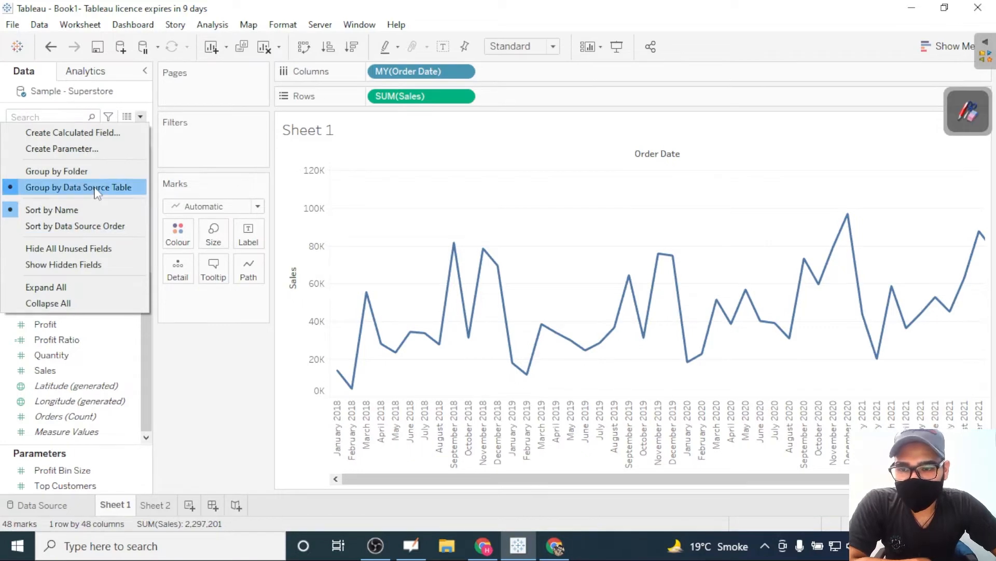
{"action": "left_click", "coordinate": [95, 155]}
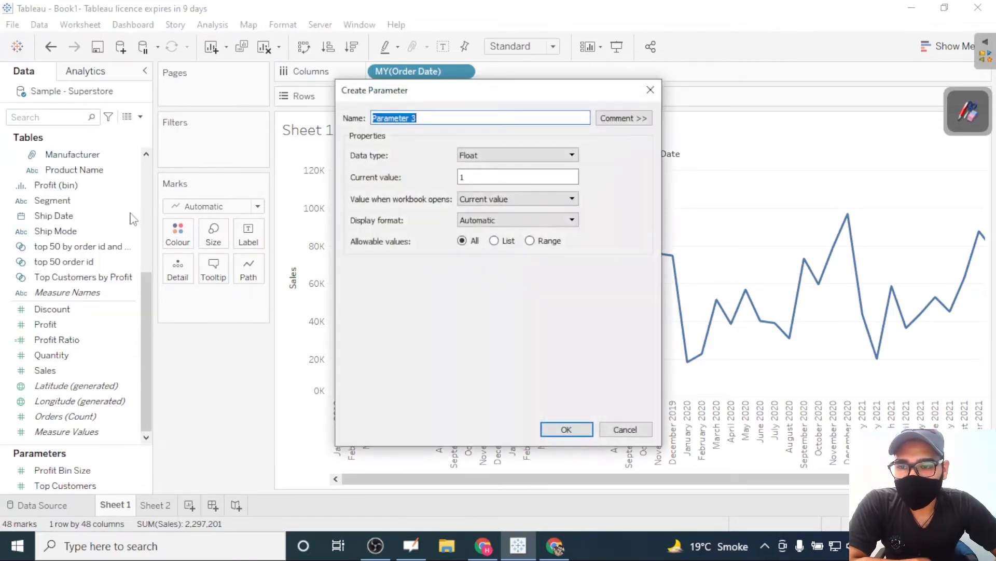
{"action": "key", "text": "BackSpace"}
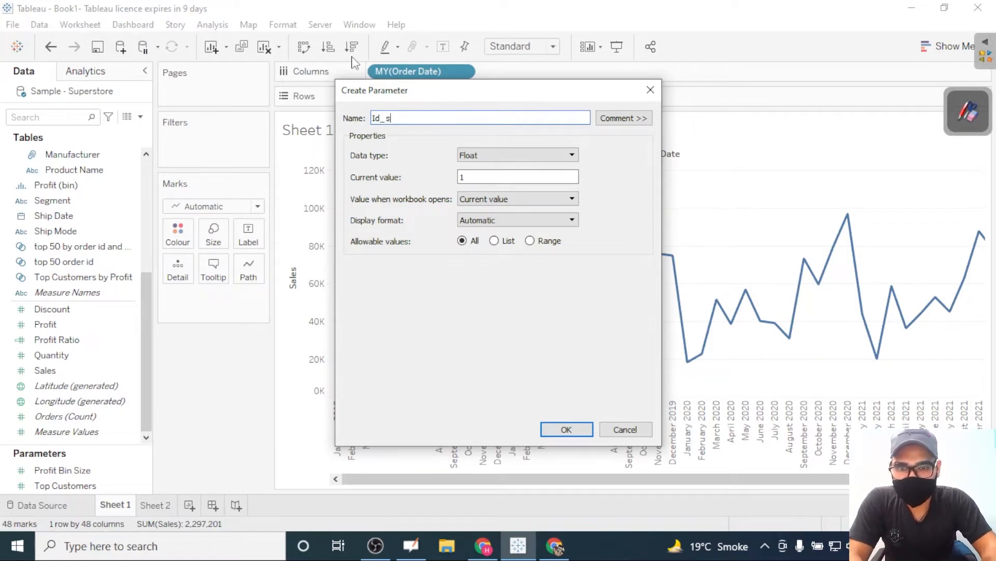
{"action": "left_click", "coordinate": [573, 156]}
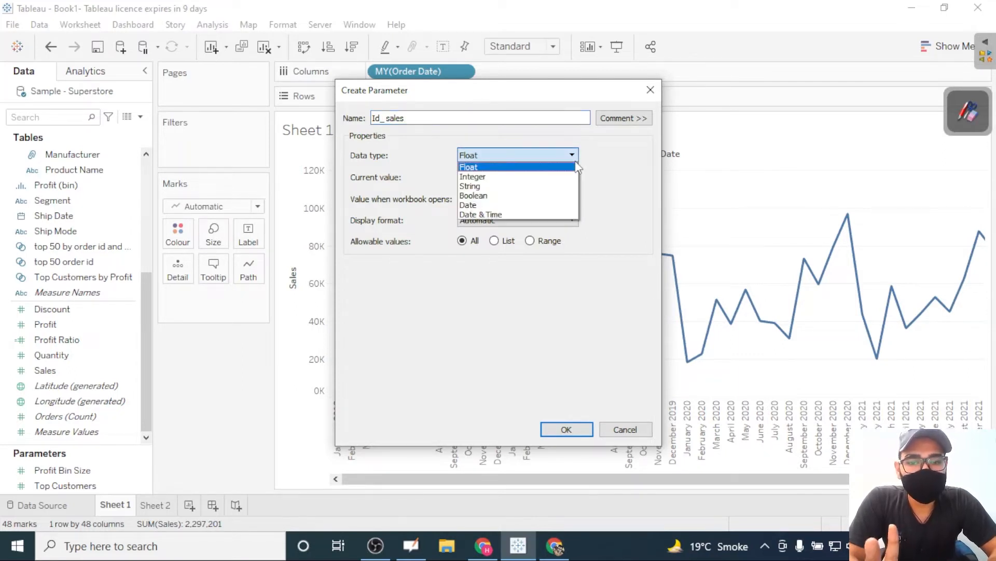
{"action": "left_click", "coordinate": [546, 177]}
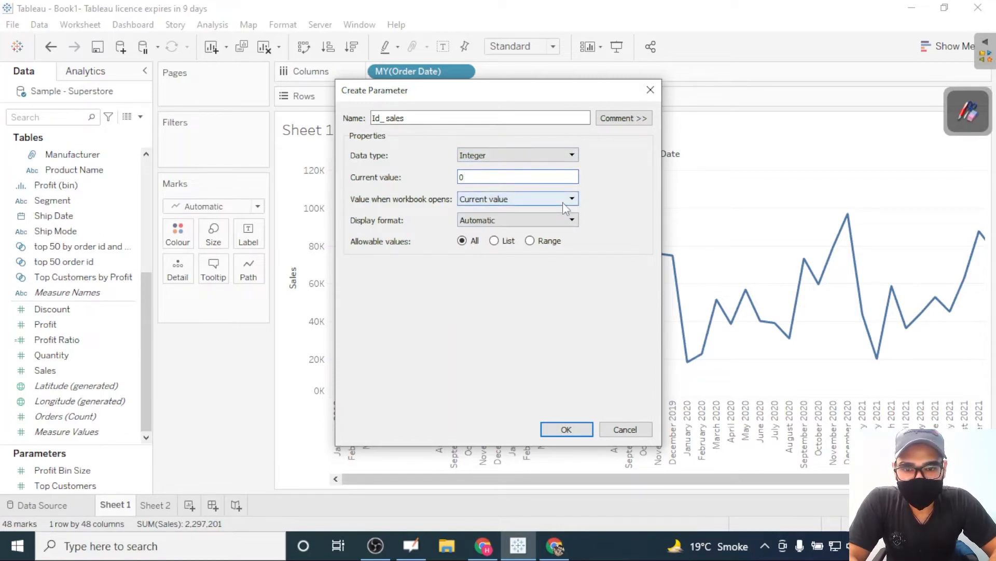
- Restrict the parameter's allowable values to a range from 0 to 100 with a step size of 2, and create it
{"action": "left_click", "coordinate": [530, 241]}
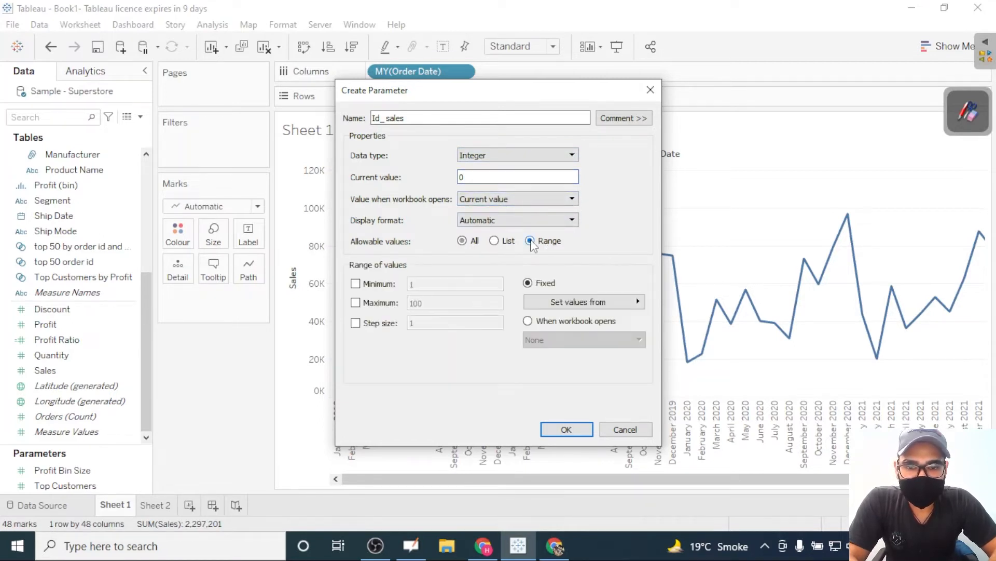
{"action": "left_click", "coordinate": [571, 202]}
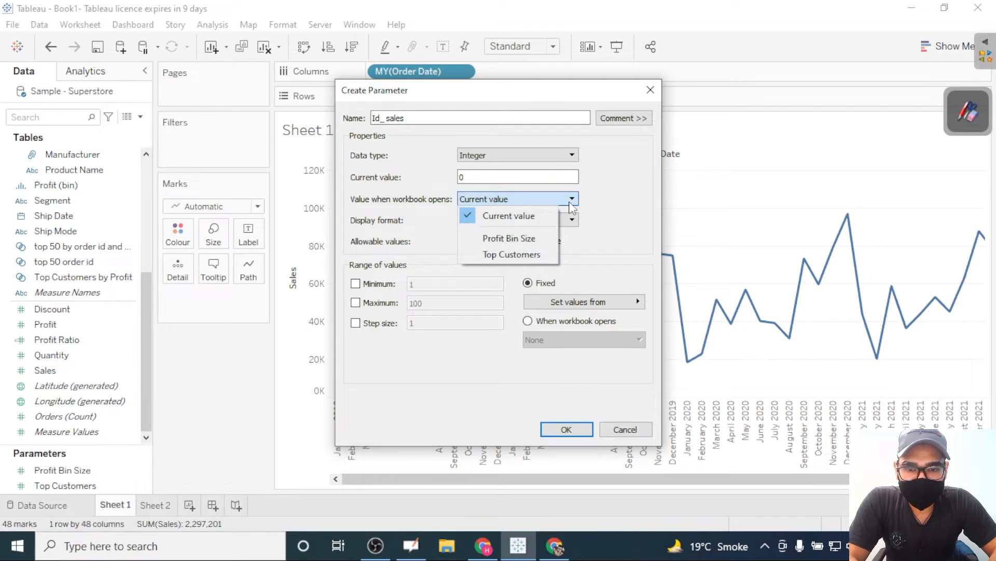
{"action": "left_click", "coordinate": [571, 201]}
{"action": "left_click", "coordinate": [571, 201]}
{"action": "left_click", "coordinate": [615, 260]}
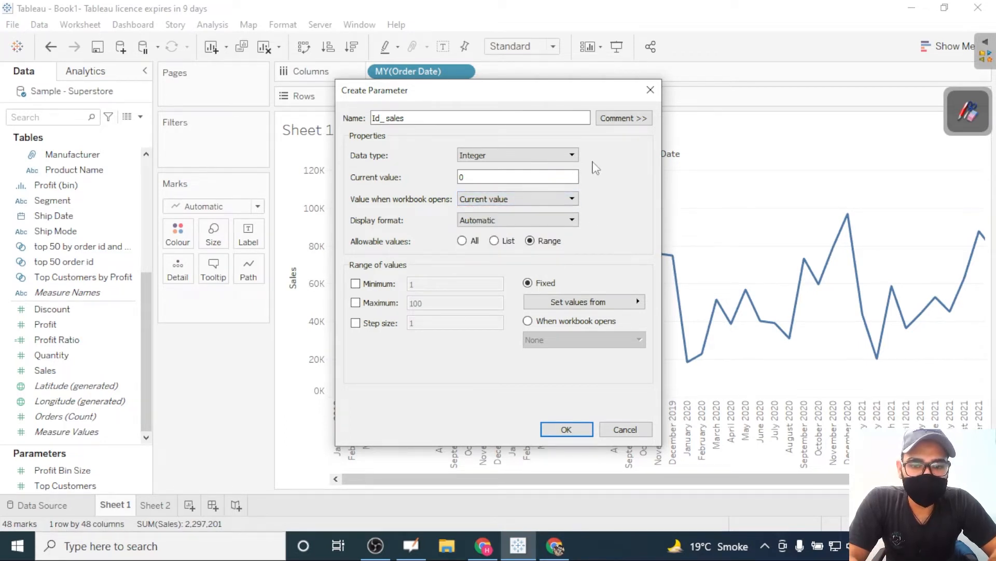
{"action": "left_click", "coordinate": [355, 283]}
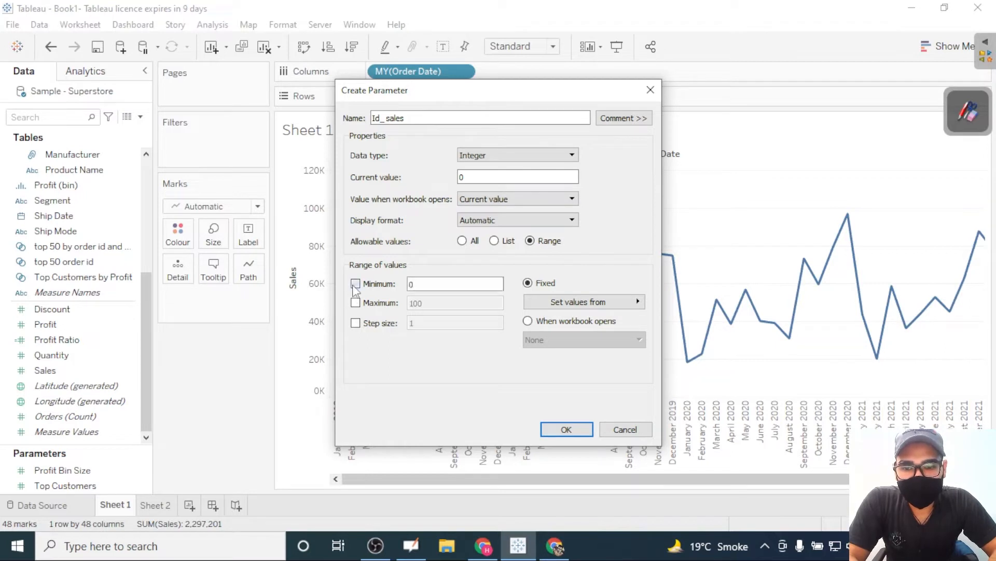
{"action": "left_click", "coordinate": [356, 303]}
{"action": "left_click", "coordinate": [355, 324]}
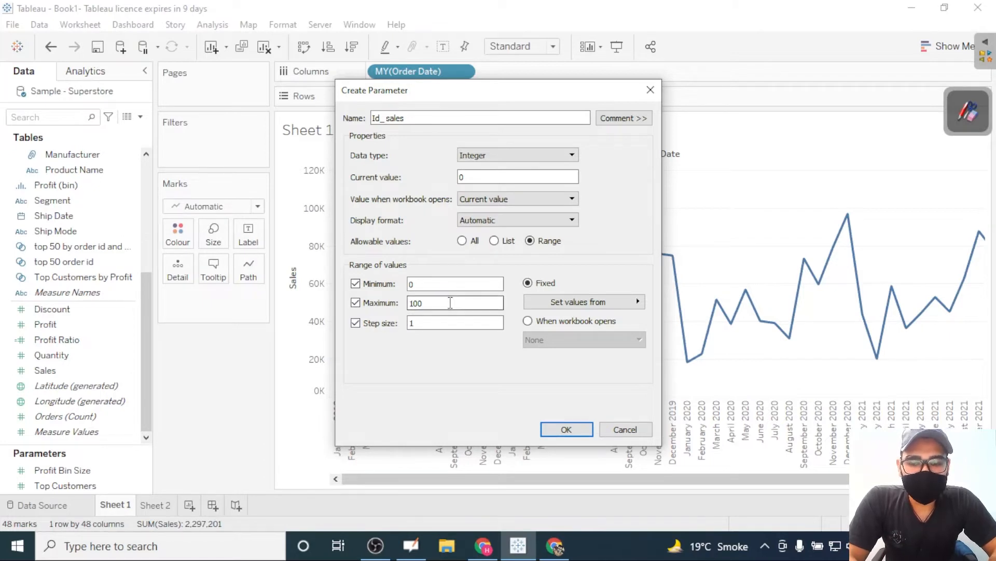
{"action": "left_click", "coordinate": [424, 318]}
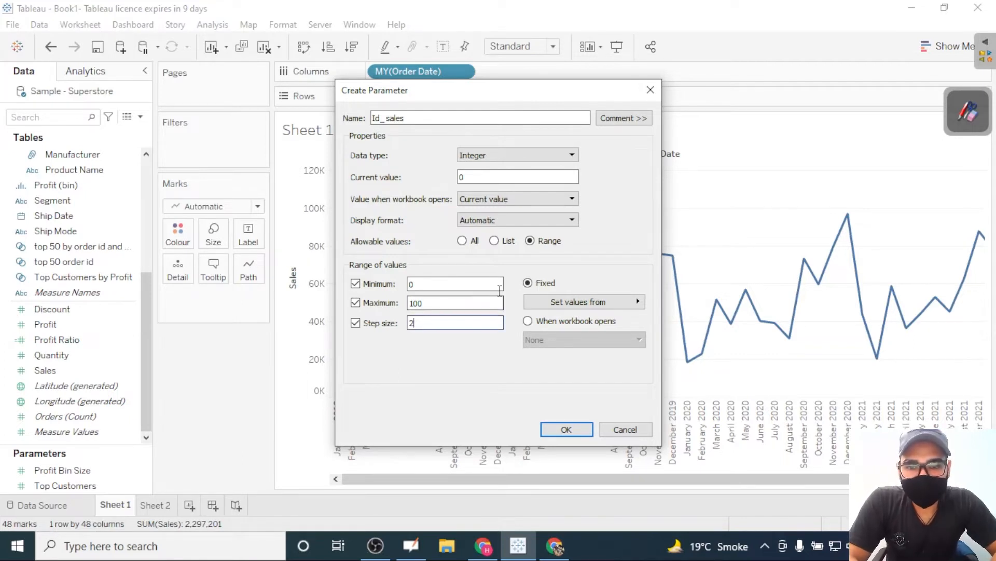
{"action": "left_click", "coordinate": [566, 429]}
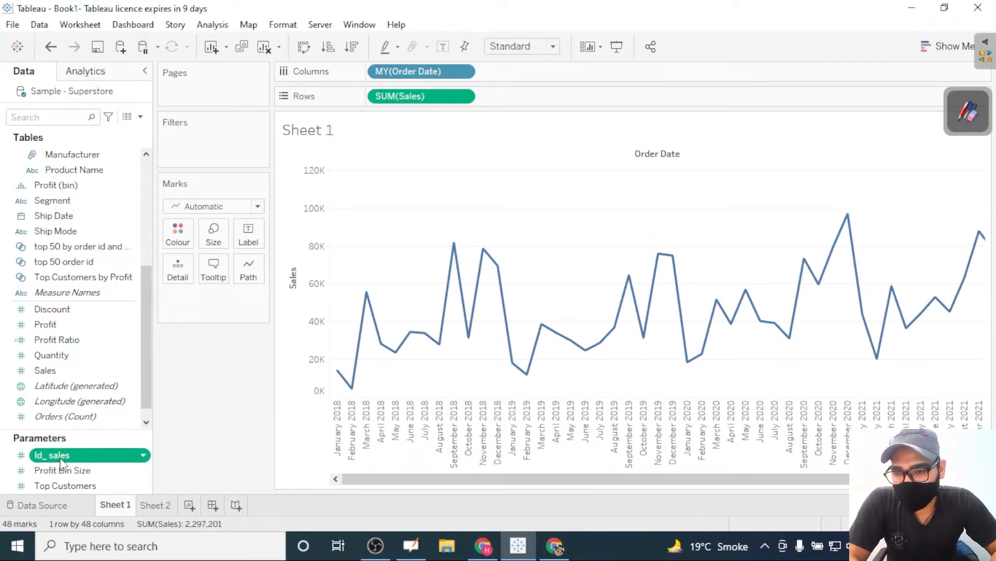
- Edit the Id_ sales parameter and rename it "If_ sales"
{"action": "left_click", "coordinate": [141, 456]}
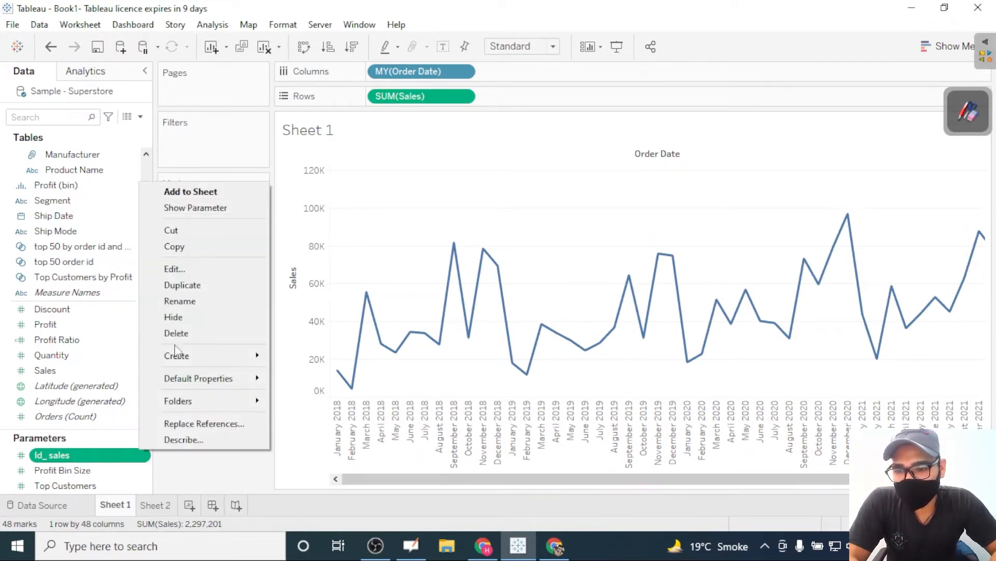
{"action": "left_click", "coordinate": [183, 265]}
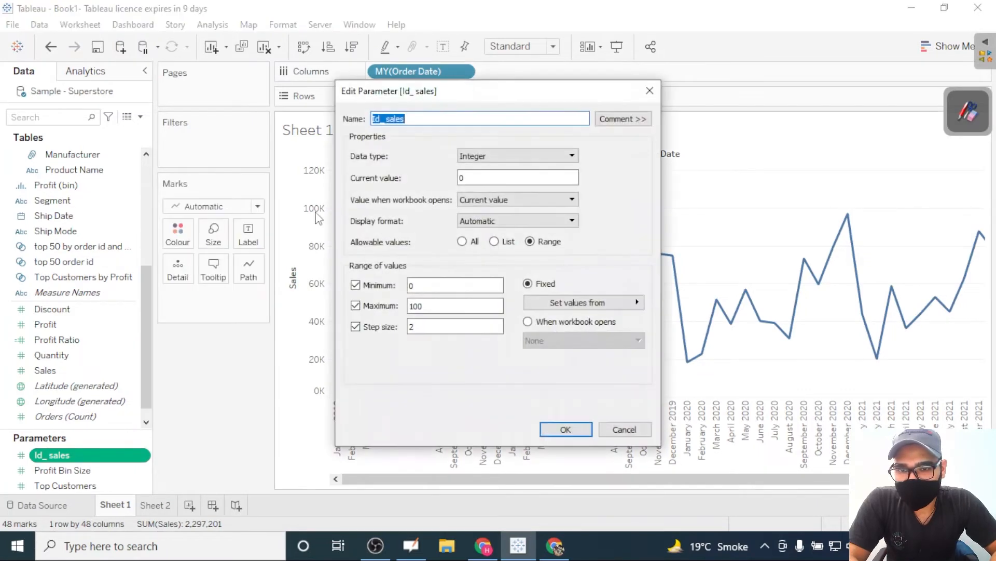
{"action": "left_click", "coordinate": [386, 119]}
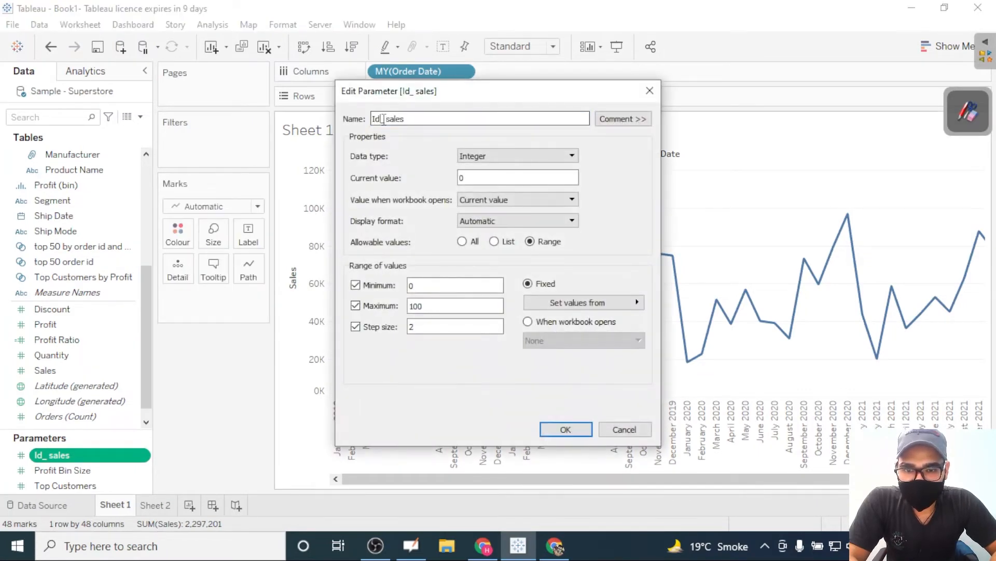
{"action": "key", "text": "BackSpace"}
{"action": "type", "text": "f"}
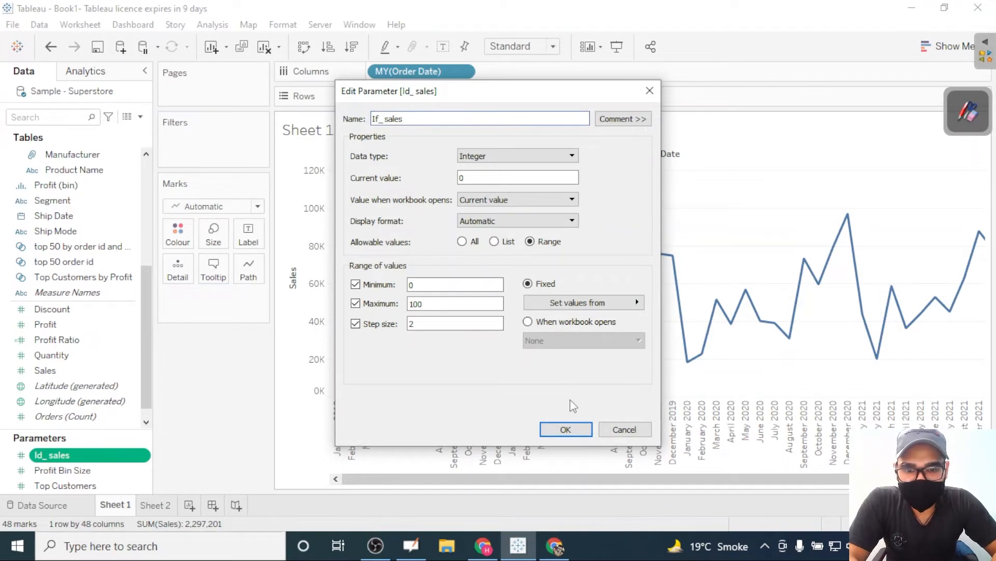
{"action": "left_click", "coordinate": [561, 433]}
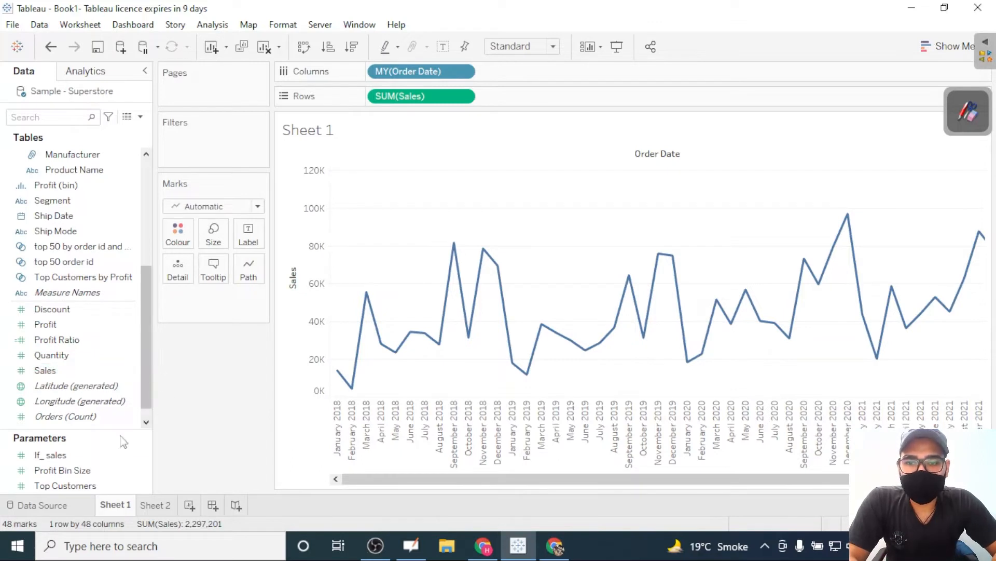
- Show the control for the If_ sales parameter beside the chart
{"action": "left_click", "coordinate": [78, 457]}
{"action": "left_click", "coordinate": [78, 456]}
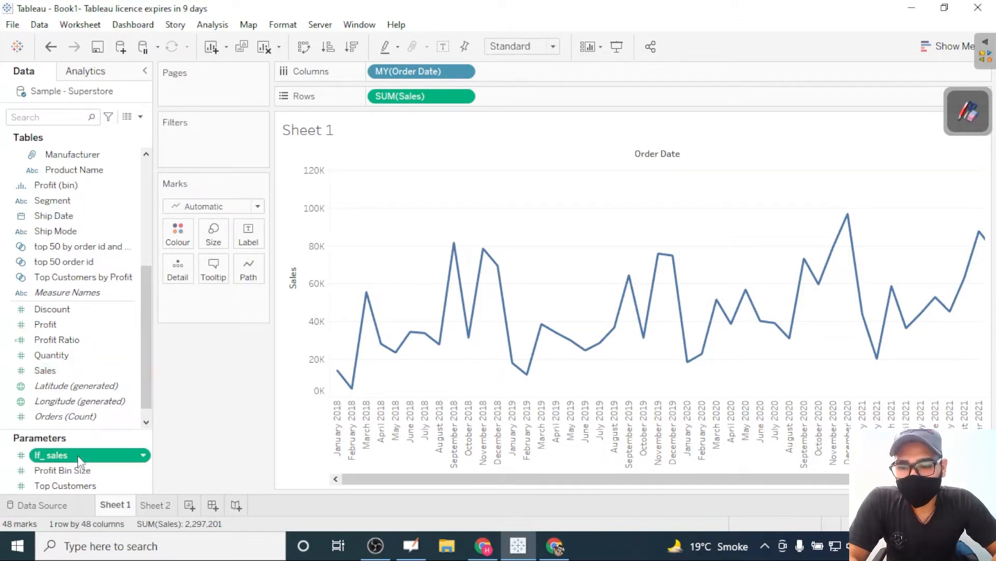
{"action": "right_click", "coordinate": [79, 461]}
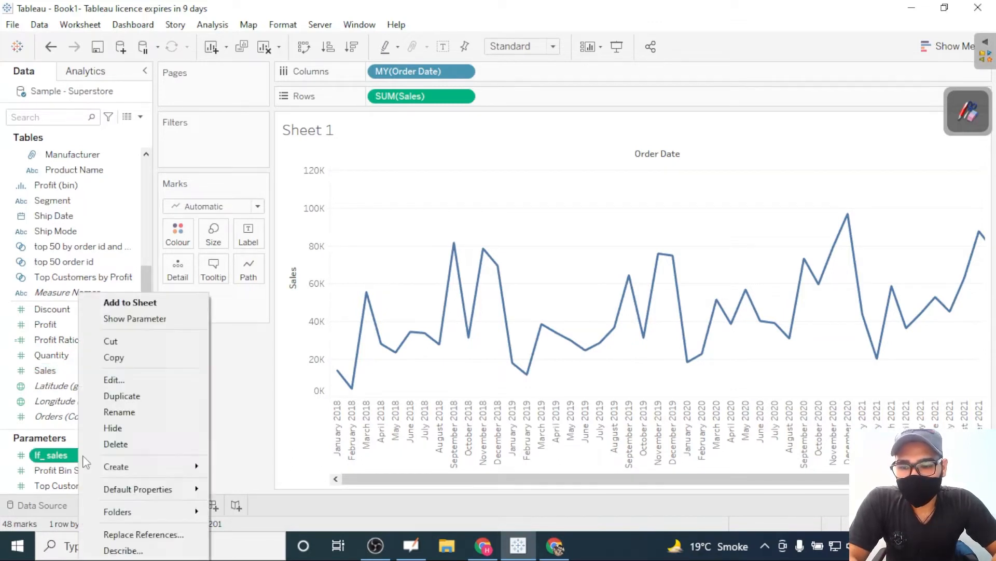
{"action": "left_click", "coordinate": [172, 318]}
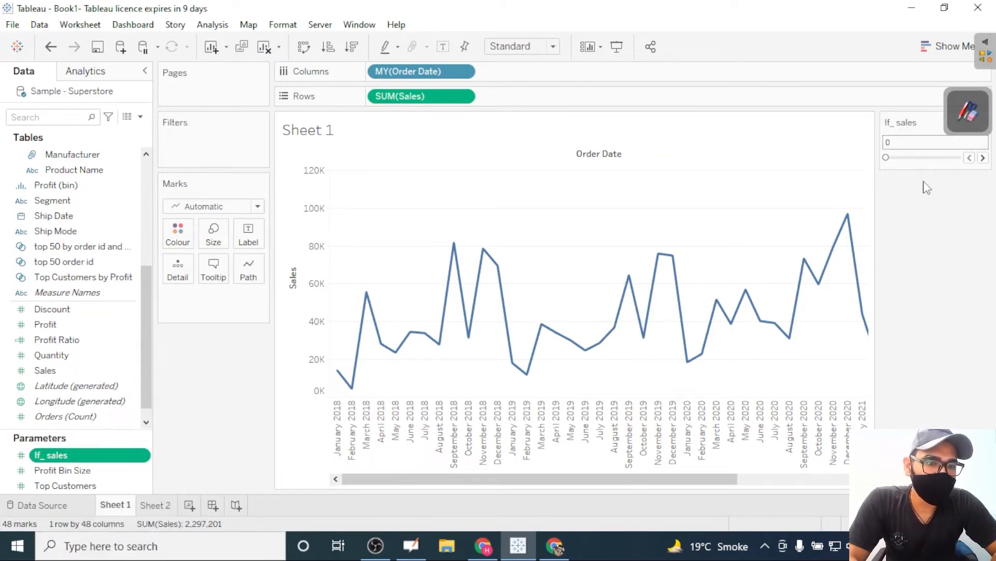
- Move the floating annotation launcher clear of the If_ sales control and try the parameter's slider, finishing at 0
{"action": "mouse_move", "coordinate": [888, 157]}
{"action": "left_mouse_down"}
{"action": "mouse_move", "coordinate": [959, 165]}
{"action": "mouse_move", "coordinate": [883, 168]}
{"action": "left_mouse_up"}
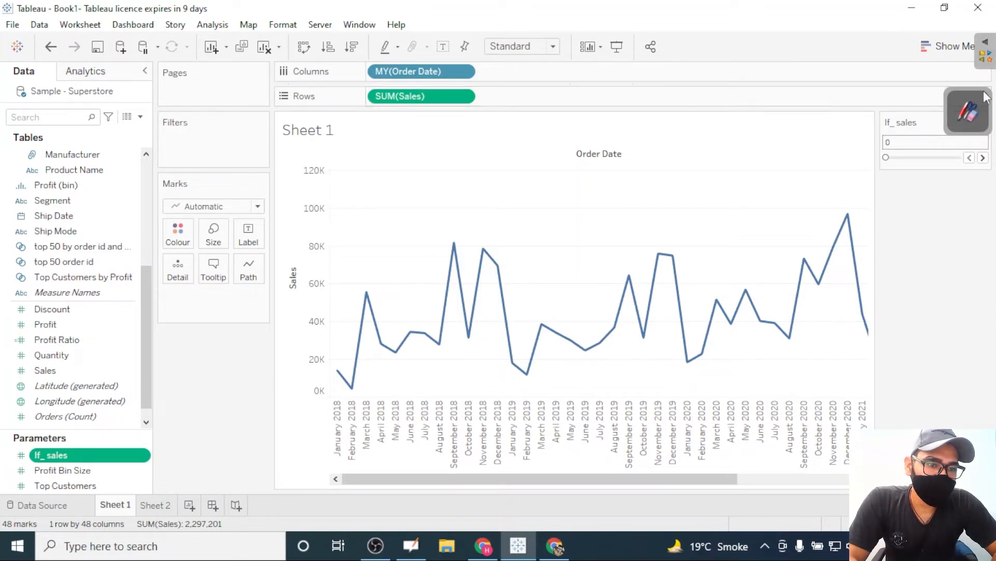
{"action": "left_click_drag", "start_coordinate": [989, 104], "coordinate": [990, 284]}
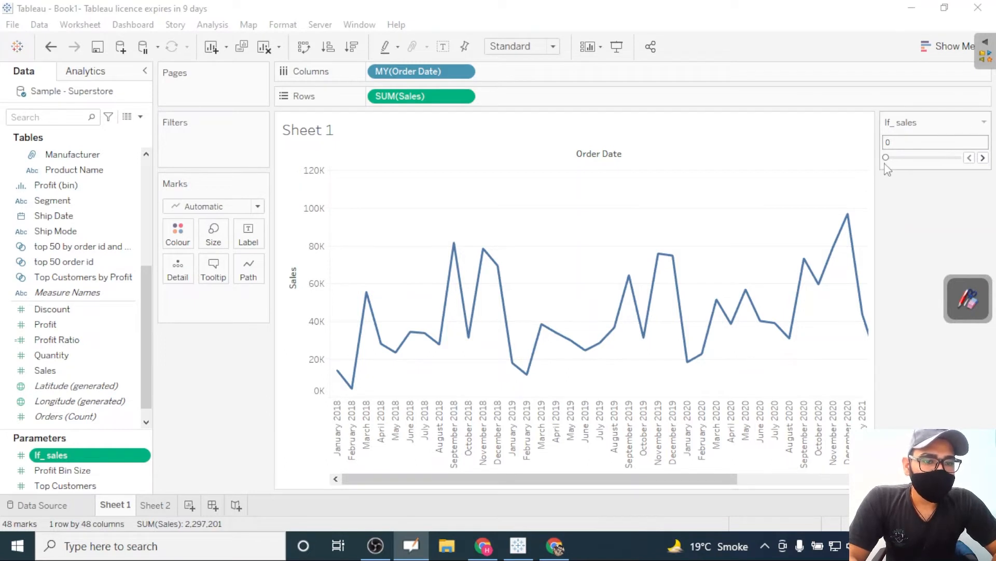
{"action": "mouse_move", "coordinate": [887, 158]}
{"action": "left_mouse_down"}
{"action": "mouse_move", "coordinate": [978, 165]}
{"action": "mouse_move", "coordinate": [885, 166]}
{"action": "left_mouse_up"}
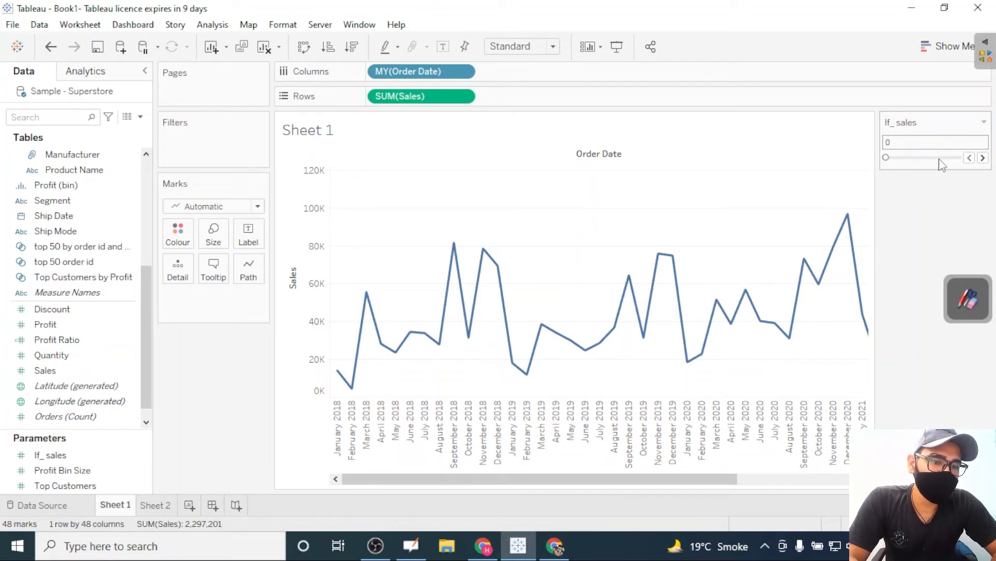
- Try the If_ sales slider up to 100 and back, and step the value up and down, finishing at 0
{"action": "left_click_drag", "start_coordinate": [891, 163], "coordinate": [965, 160]}
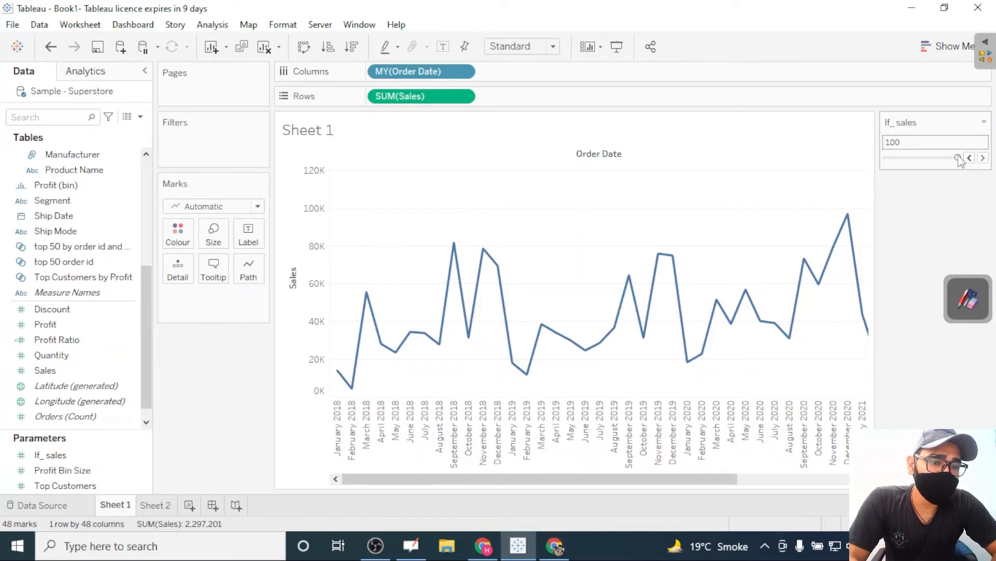
{"action": "left_click_drag", "start_coordinate": [959, 161], "coordinate": [897, 169]}
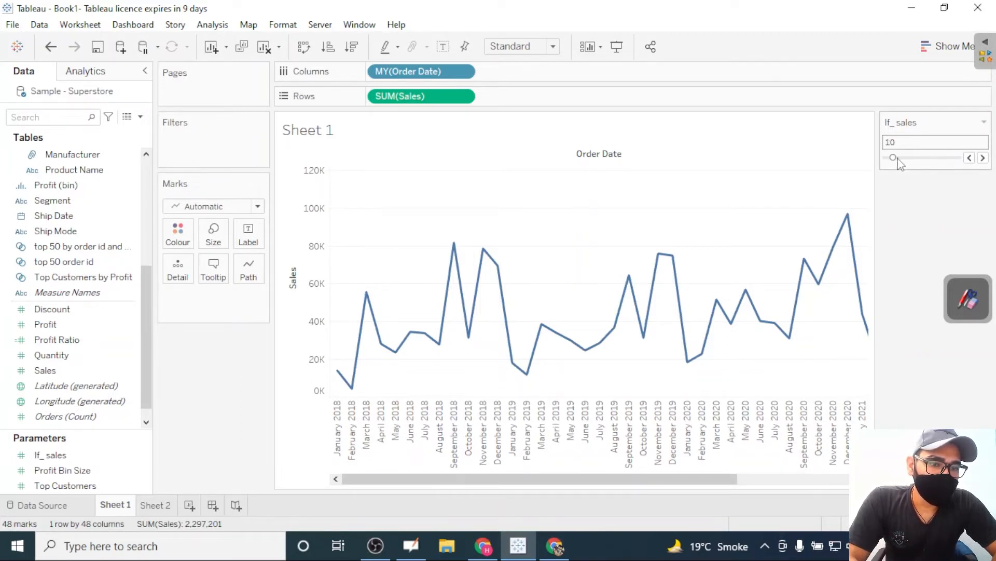
{"action": "left_click_drag", "start_coordinate": [897, 164], "coordinate": [888, 164]}
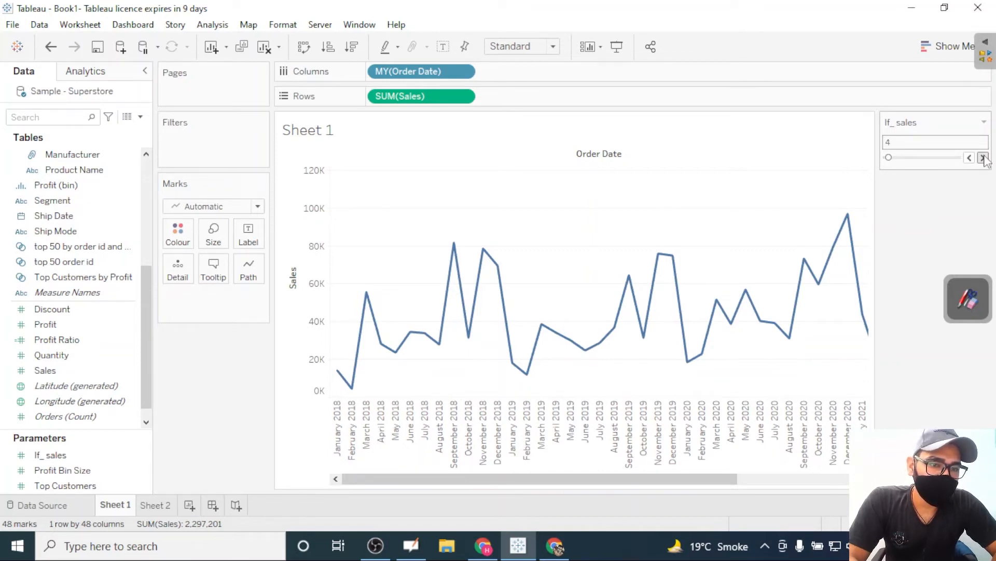
{"action": "left_click", "coordinate": [984, 158]}
{"action": "left_click", "coordinate": [984, 158]}
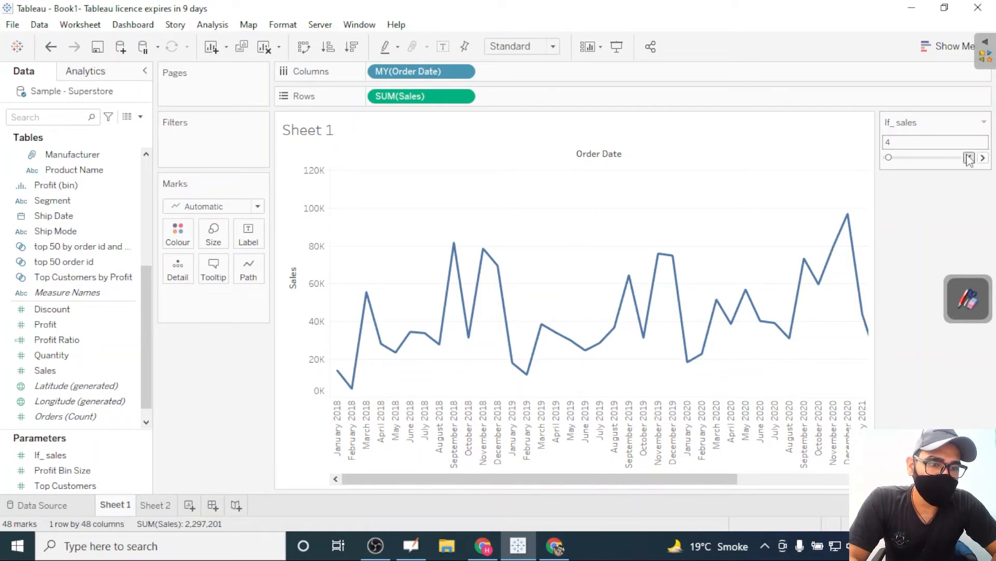
{"action": "left_click", "coordinate": [968, 158]}
{"action": "left_click", "coordinate": [968, 158]}
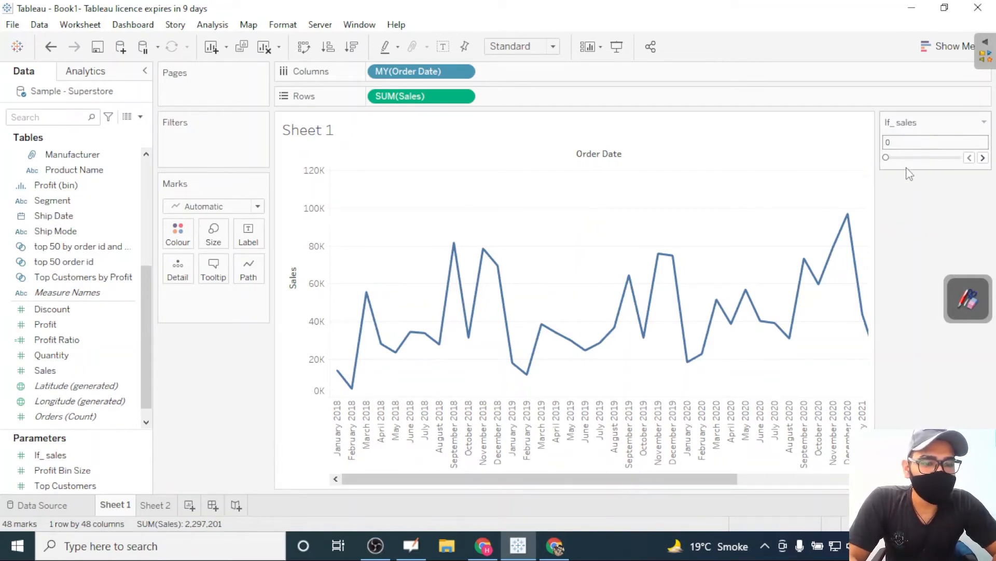
- Try the Type In style for the If_ sales control, and return it to the Slider style at 0
{"action": "left_click", "coordinate": [985, 122]}
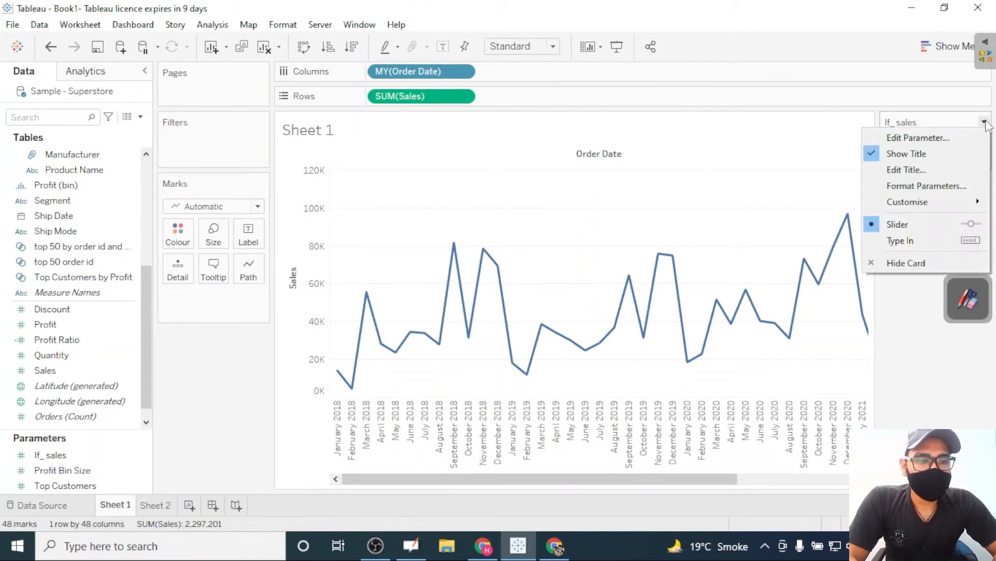
{"action": "left_click", "coordinate": [923, 241]}
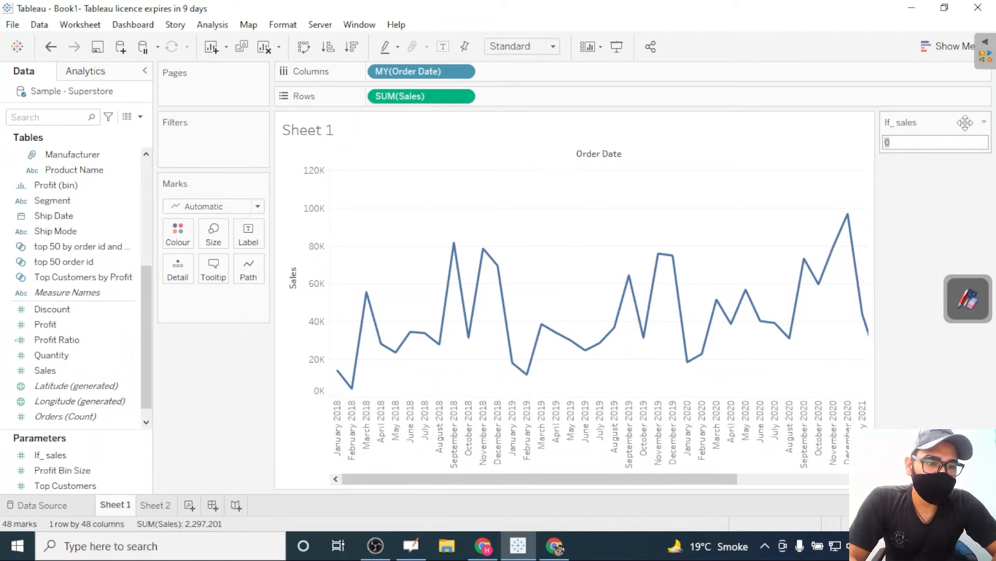
{"action": "left_click", "coordinate": [985, 123]}
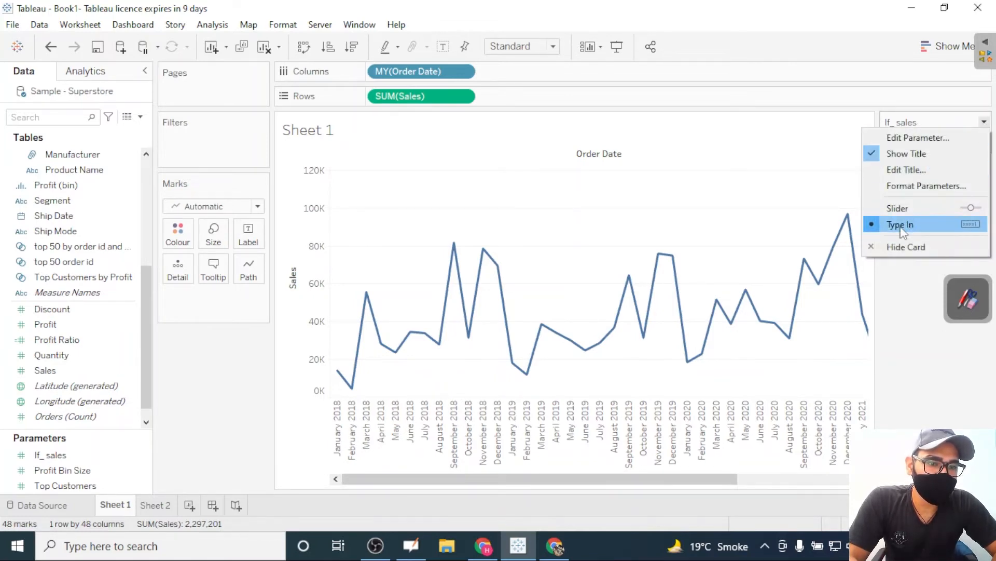
{"action": "left_click", "coordinate": [887, 207]}
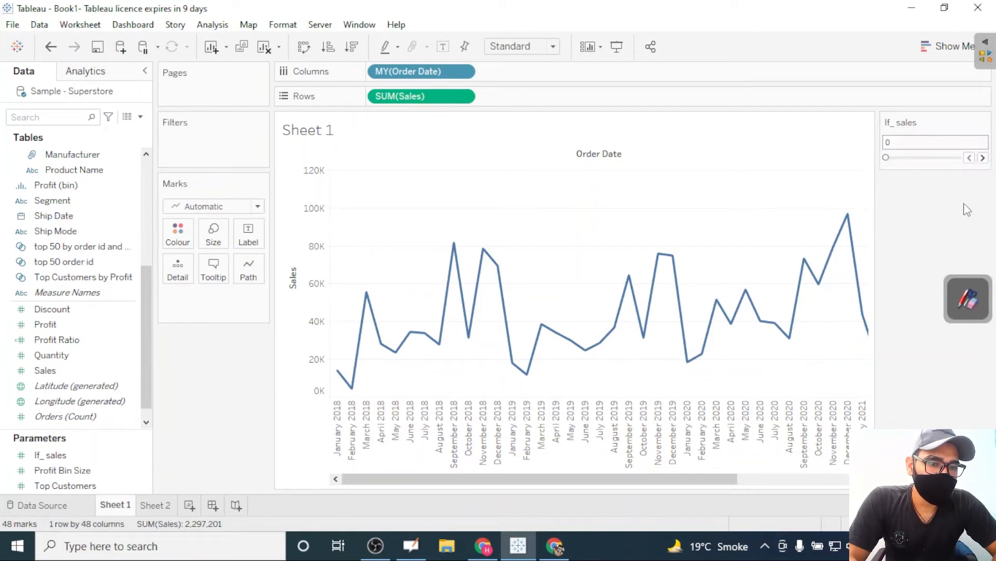
{"action": "mouse_move", "coordinate": [897, 162]}
{"action": "left_mouse_down"}
{"action": "mouse_move", "coordinate": [933, 167]}
{"action": "mouse_move", "coordinate": [891, 158]}
{"action": "left_mouse_up"}
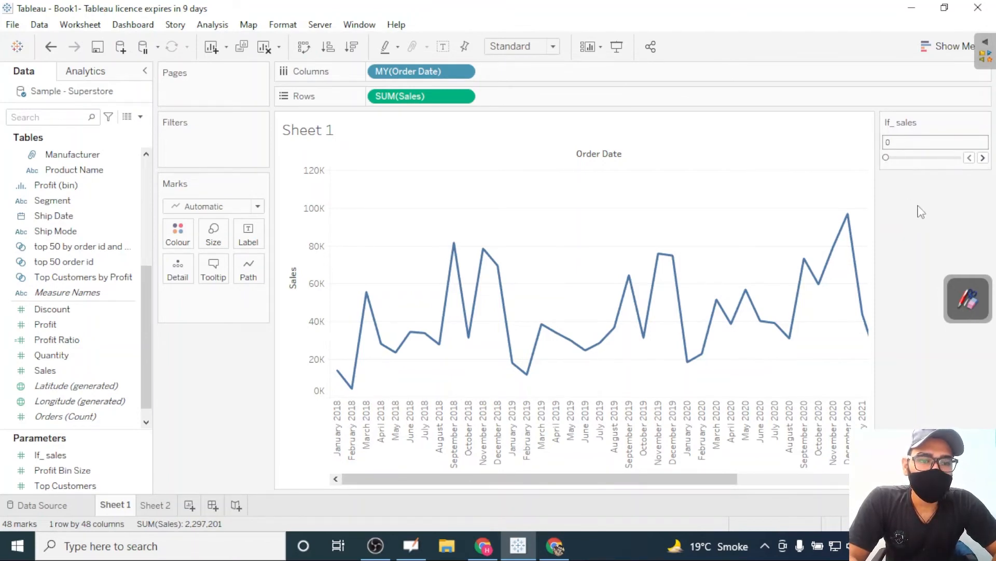
- Start a new calculated field named "If_sales_cal"
{"action": "left_click", "coordinate": [140, 117]}
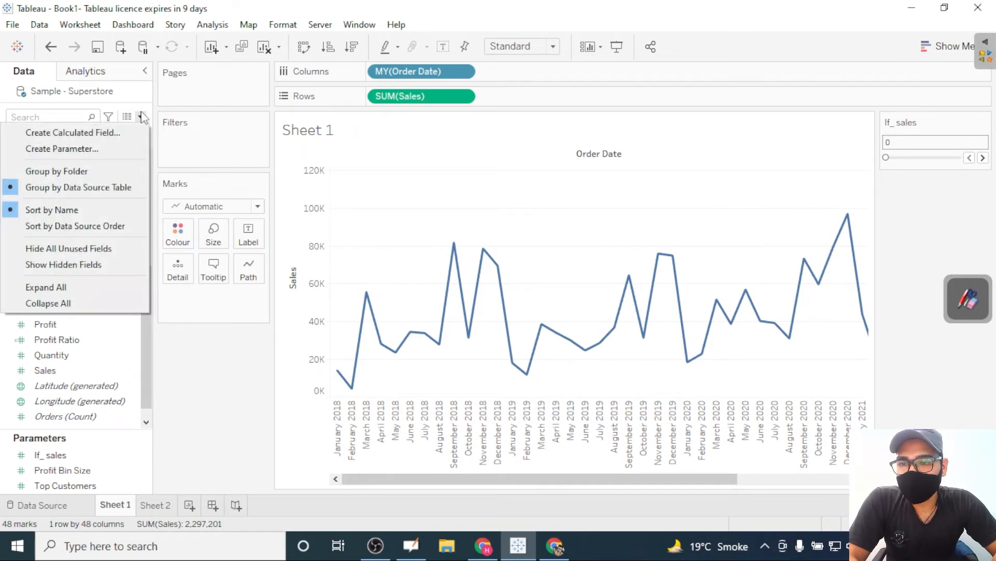
{"action": "left_click", "coordinate": [94, 137]}
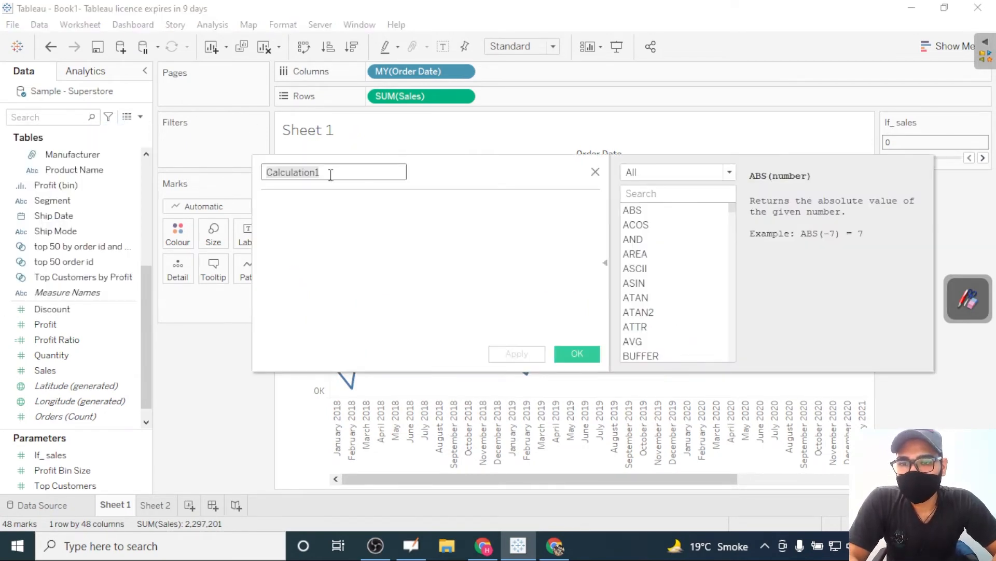
{"action": "key", "text": "BackSpace"}
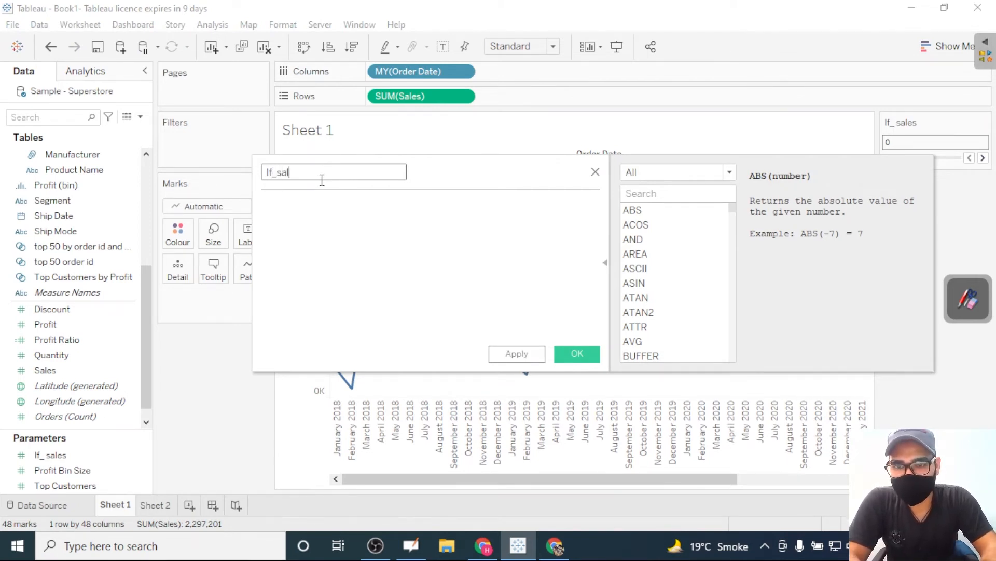
{"action": "type", "text": "If_sales_"}
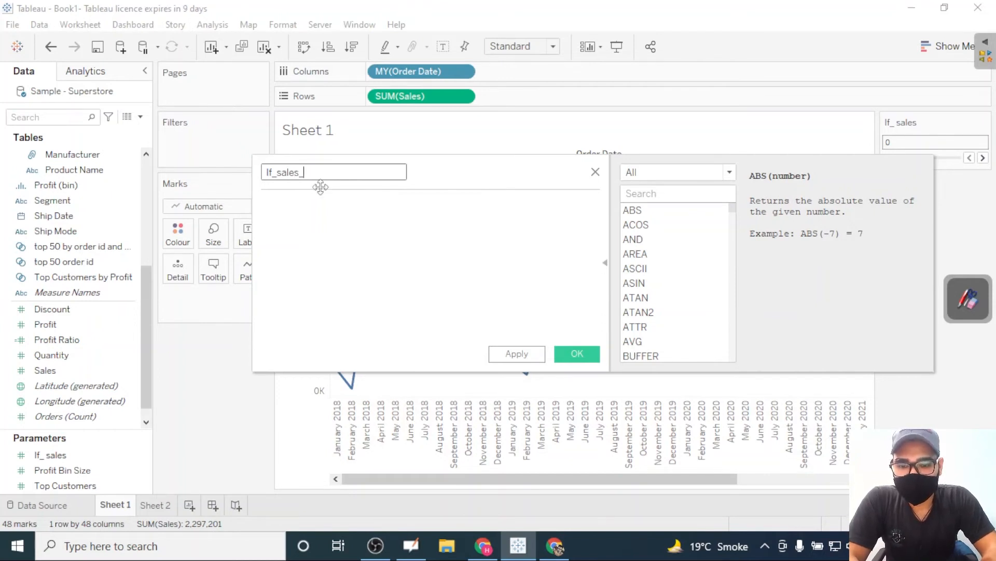
{"action": "type", "text": "cal"}
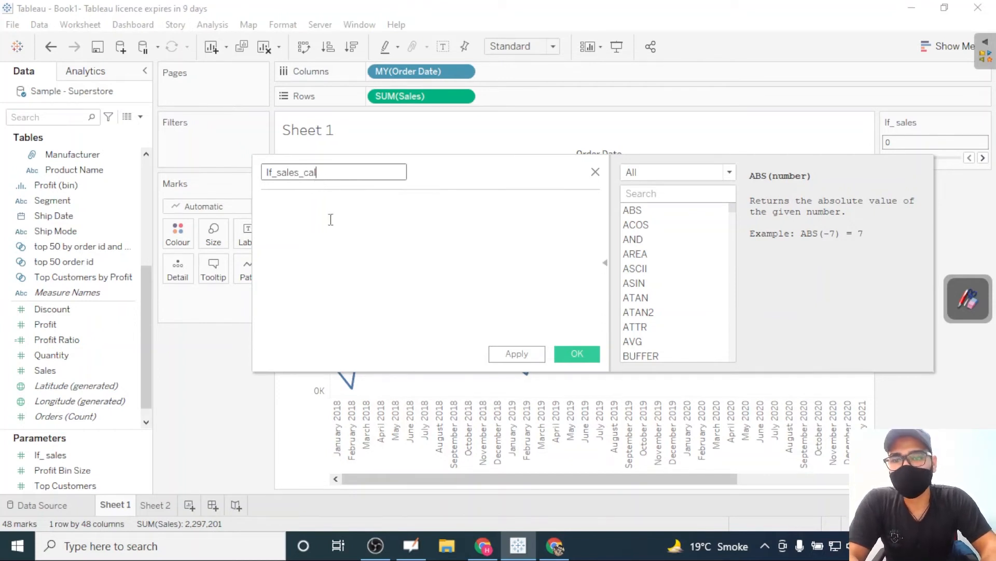
- Write the formula frame [Sales] * (() + 1) for the calculated field, leaving the inner parentheses empty
{"action": "left_click", "coordinate": [335, 228]}
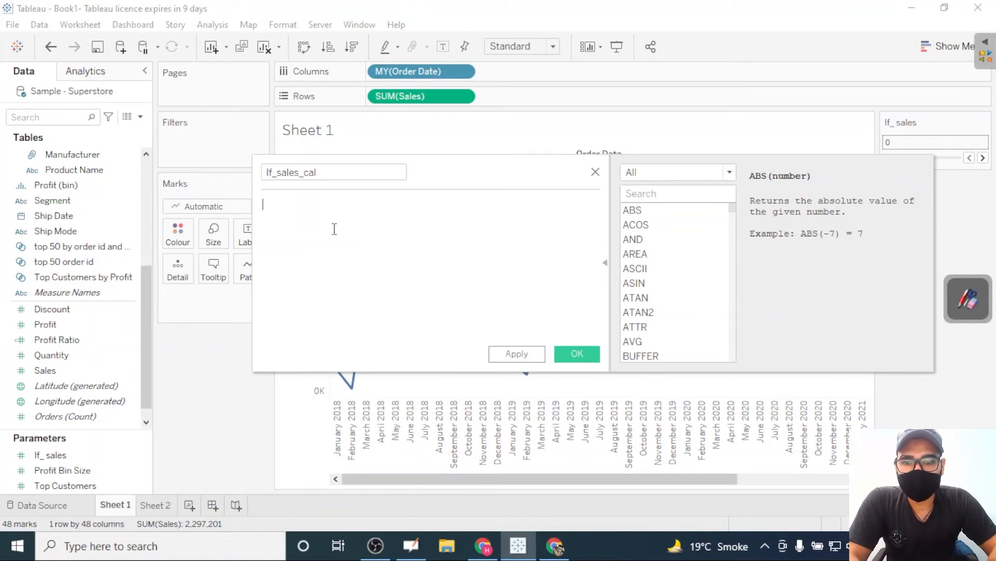
{"action": "type", "text": "rs"}
{"action": "key", "text": "BackSpace"}
{"action": "key", "text": "BackSpace"}
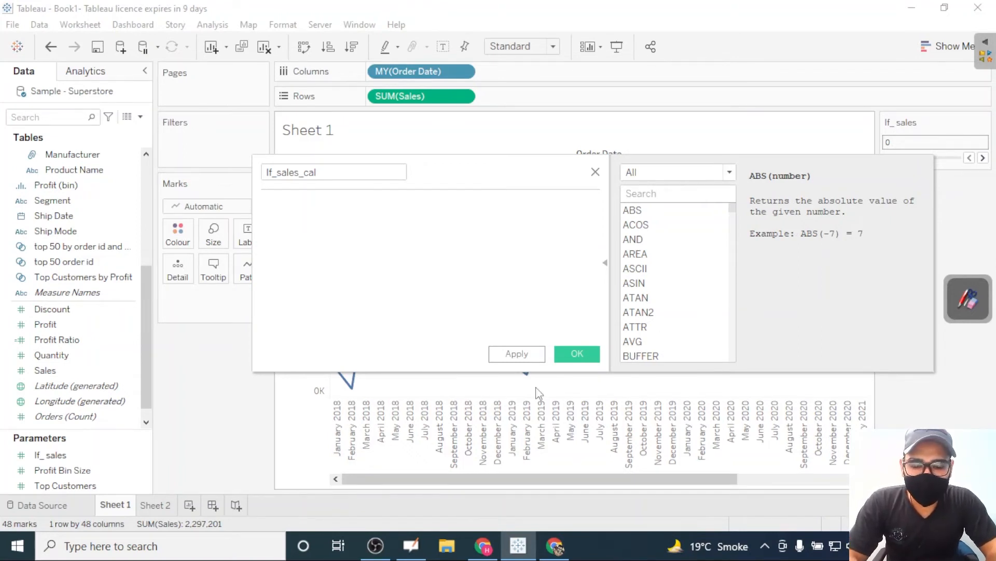
{"action": "type", "text": "sal"}
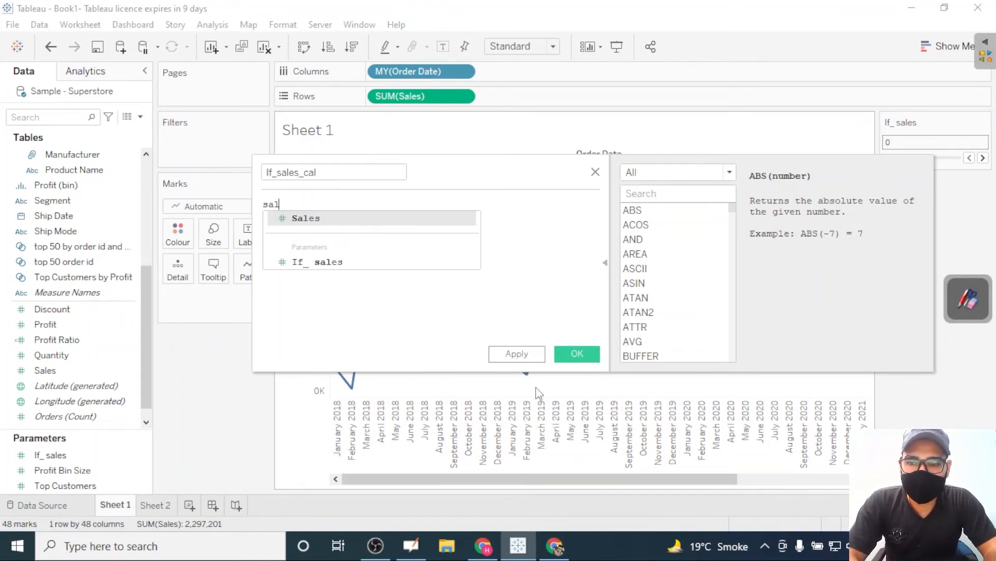
{"action": "key", "text": "Return"}
{"action": "type", "text": "* "}
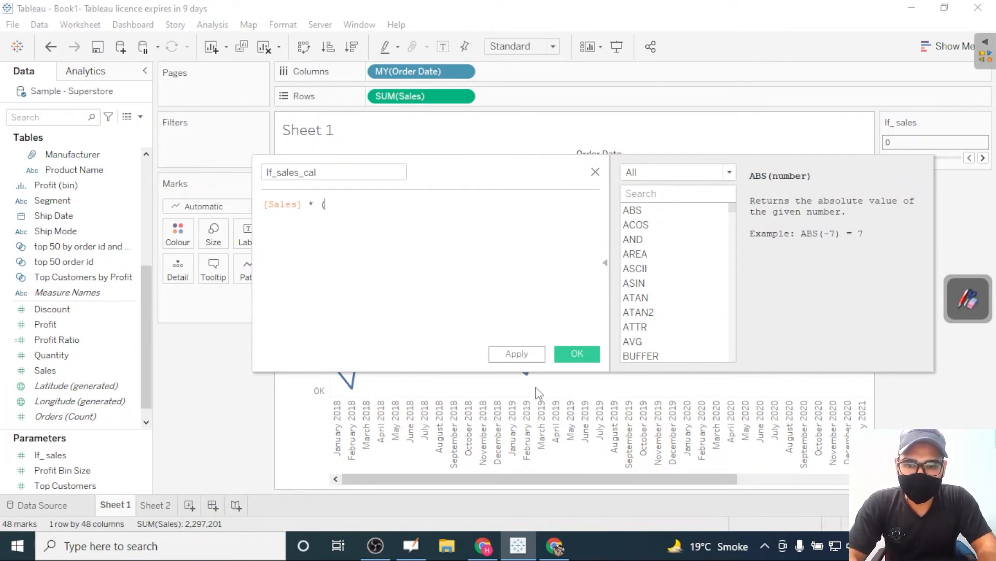
{"action": "type", "text": "(("}
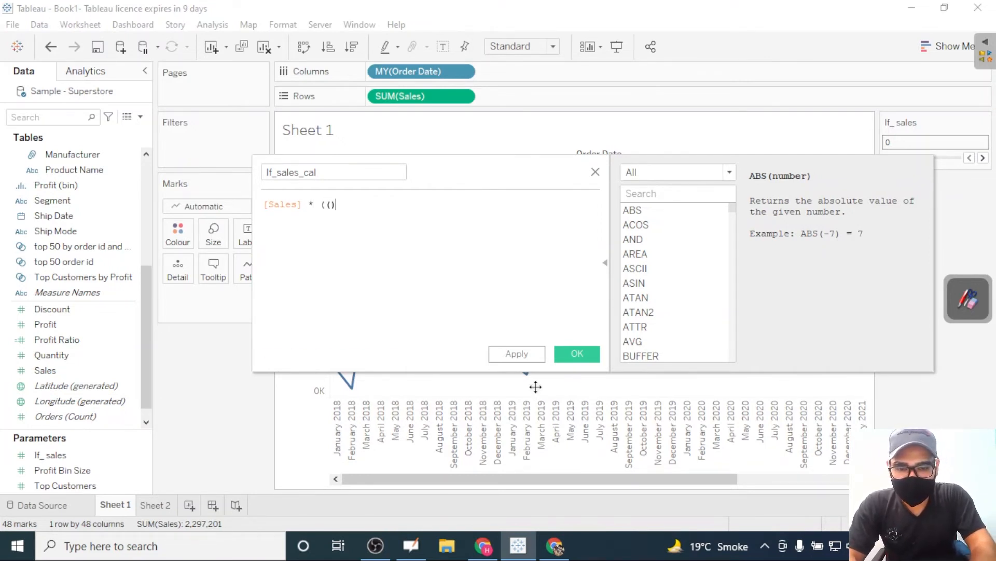
{"action": "type", "text": ") _"}
{"action": "key", "text": "BackSpace"}
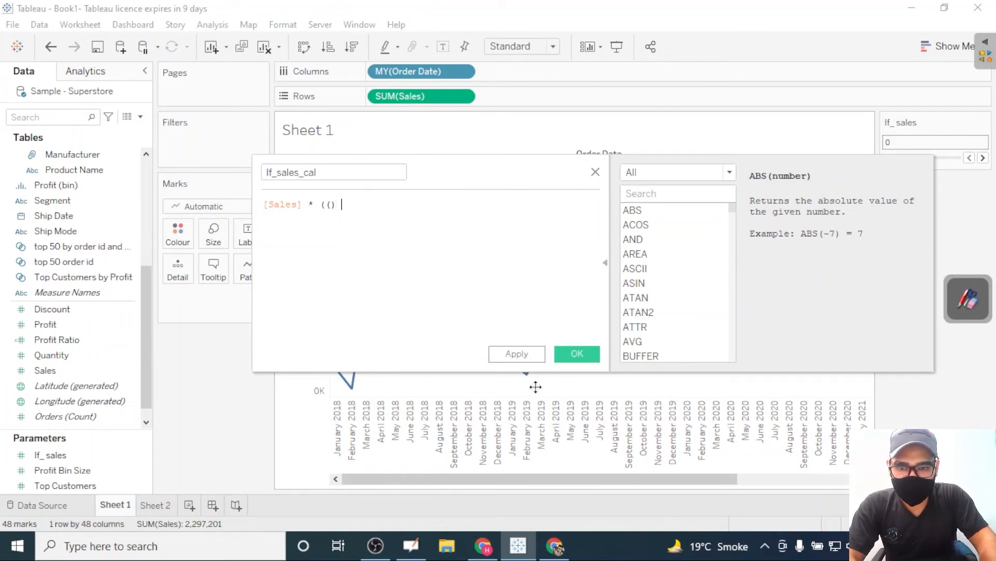
{"action": "type", "text": "+ 1"}
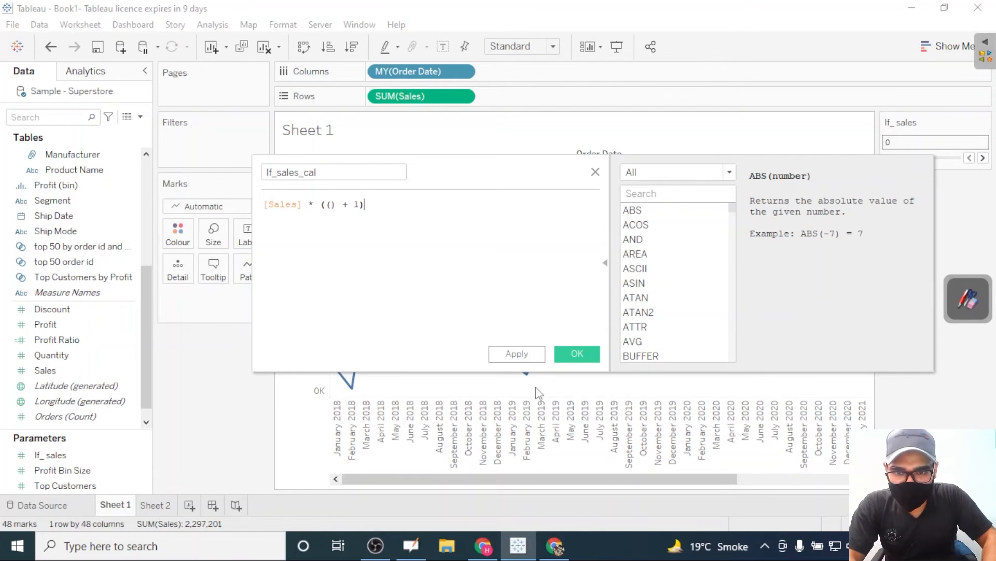
- Complete the formula as [Sales] * (([If_ sales]) / 100 + 1) and save the calculated field
{"action": "key", "text": "Left"}
{"action": "key", "text": "Left"}
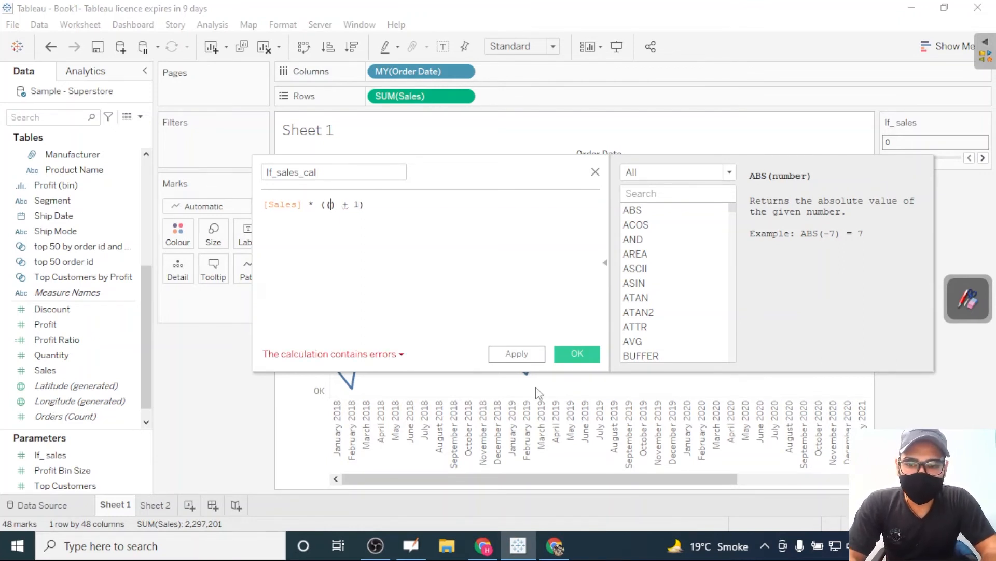
{"action": "type", "text": "IF"}
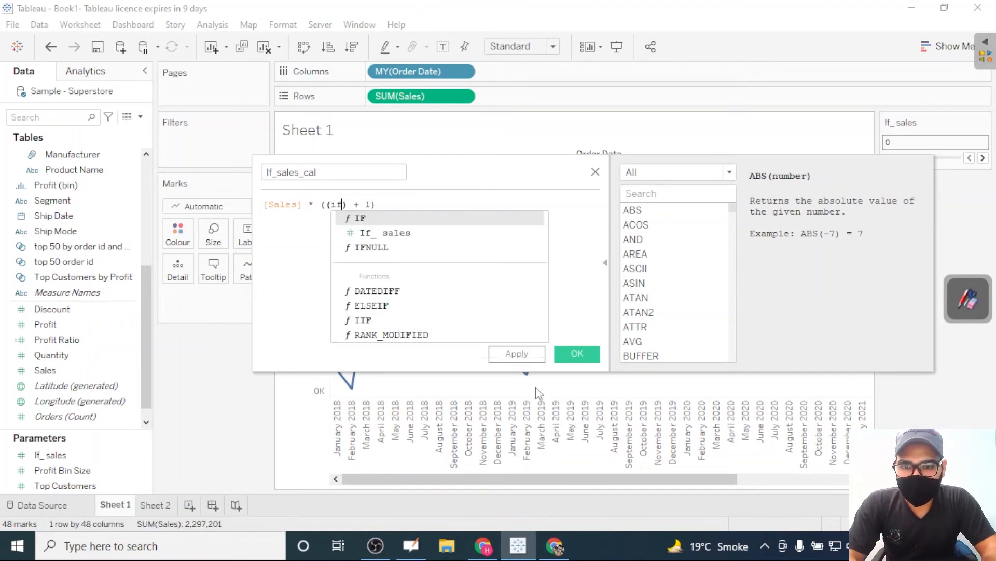
{"action": "key", "text": "Return"}
{"action": "key", "text": "BackSpace"}
{"action": "key", "text": "BackSpace"}
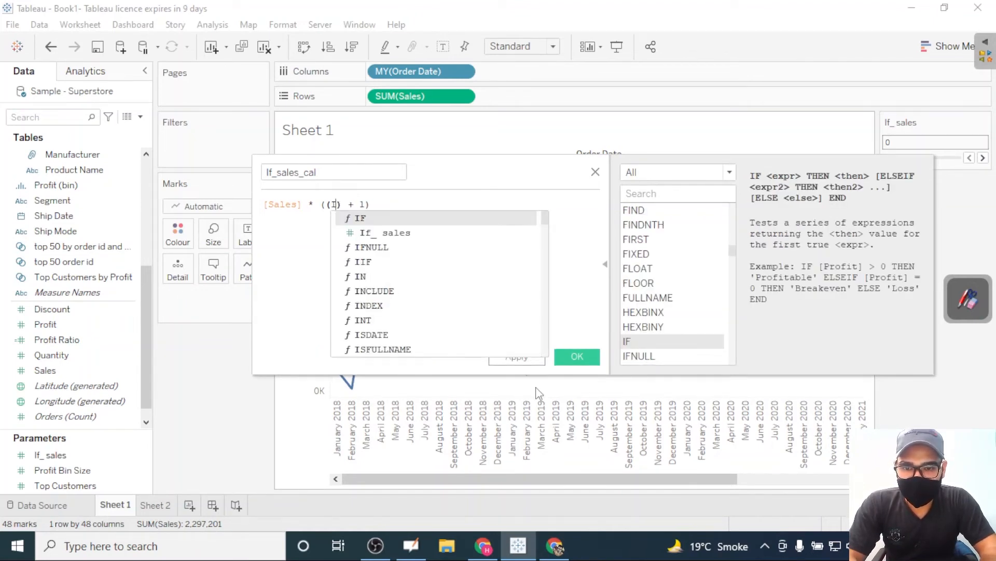
{"action": "key", "text": "Down"}
{"action": "key", "text": "Return"}
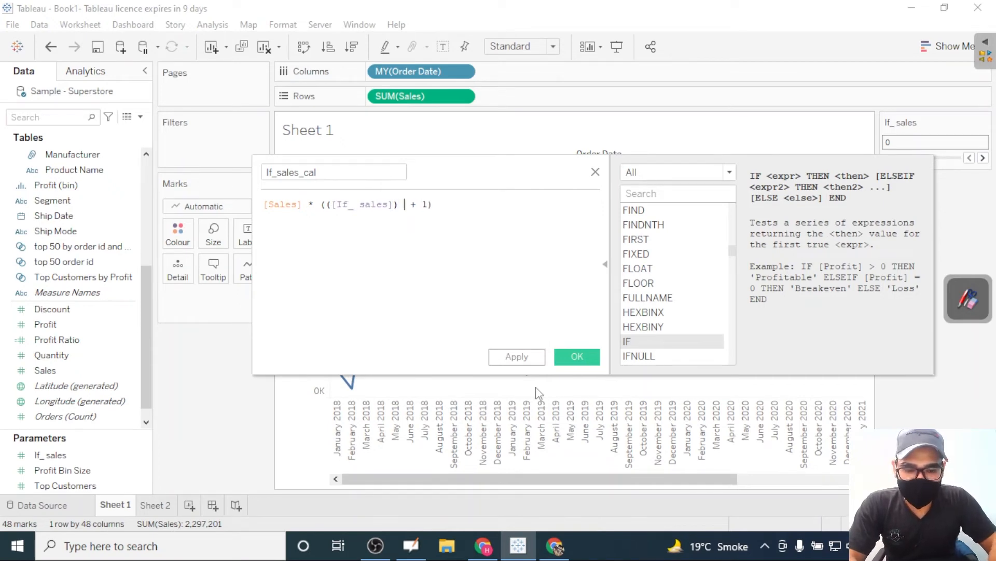
{"action": "type", "text": "/ 100"}
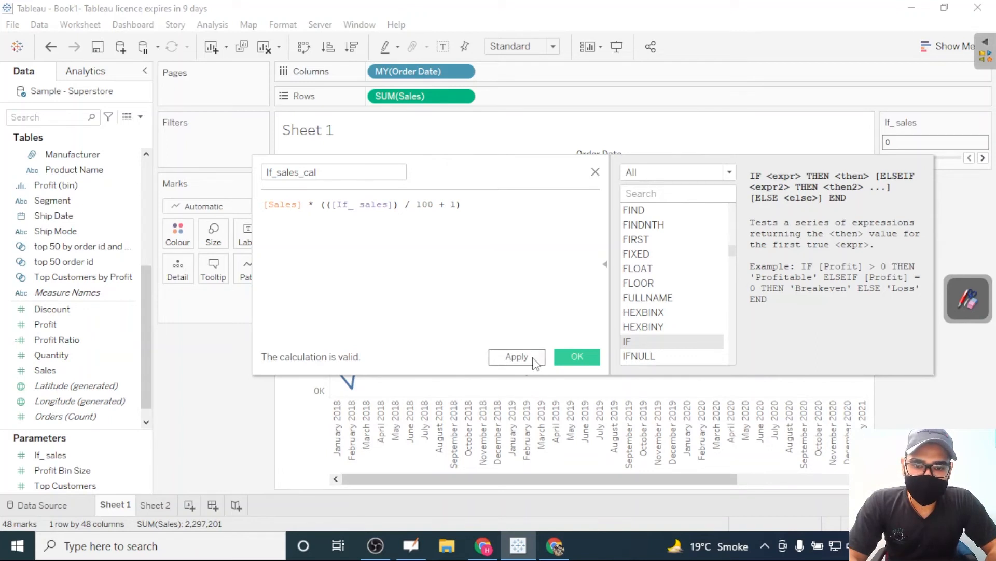
{"action": "left_click", "coordinate": [535, 362]}
{"action": "left_click", "coordinate": [576, 357]}
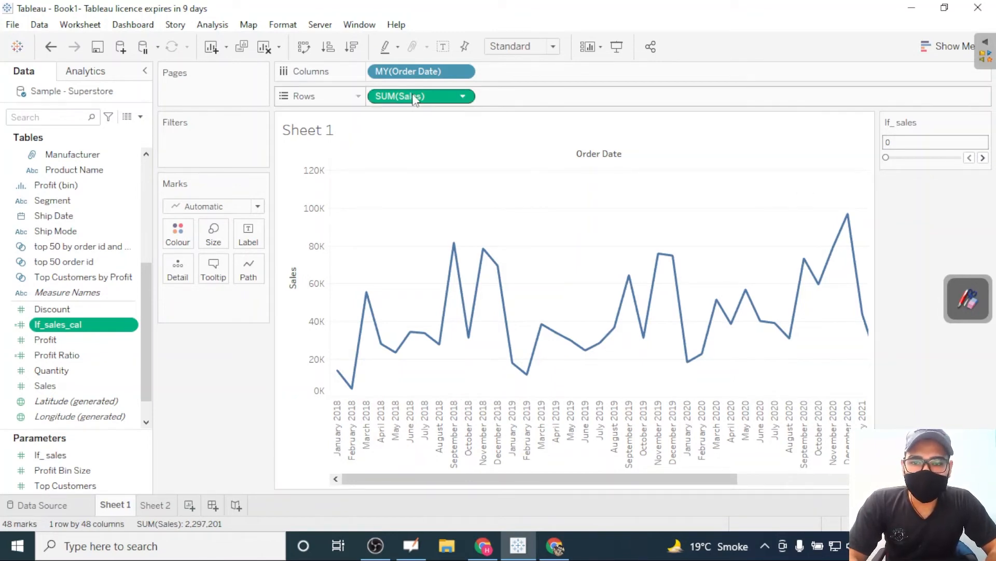
- Move SUM(Sales) from Rows to the Marks card, and try Measure Names on Rows before removing it
{"action": "left_click_drag", "start_coordinate": [414, 98], "coordinate": [241, 320]}
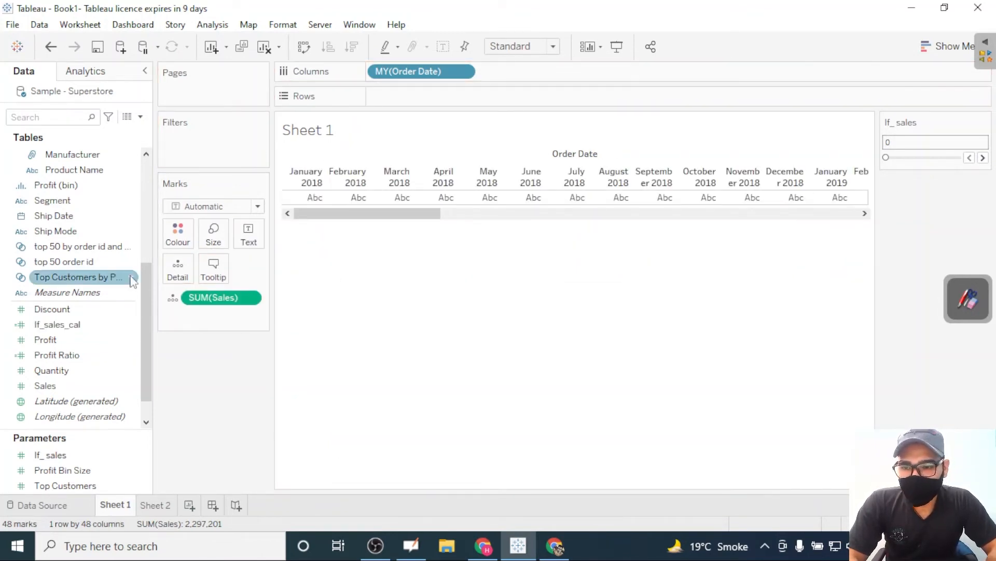
{"action": "left_click_drag", "start_coordinate": [97, 296], "coordinate": [423, 98]}
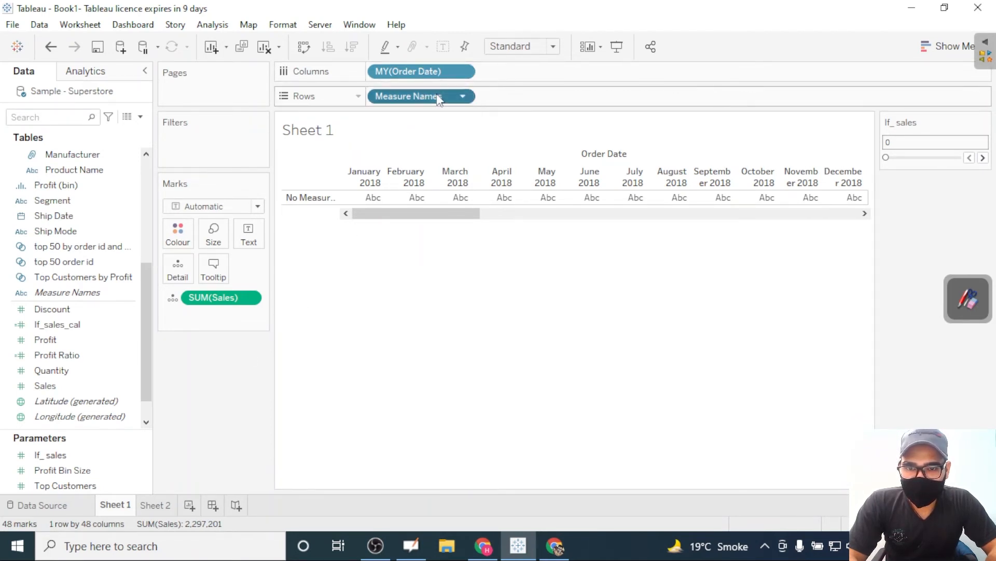
{"action": "left_click_drag", "start_coordinate": [446, 96], "coordinate": [203, 454]}
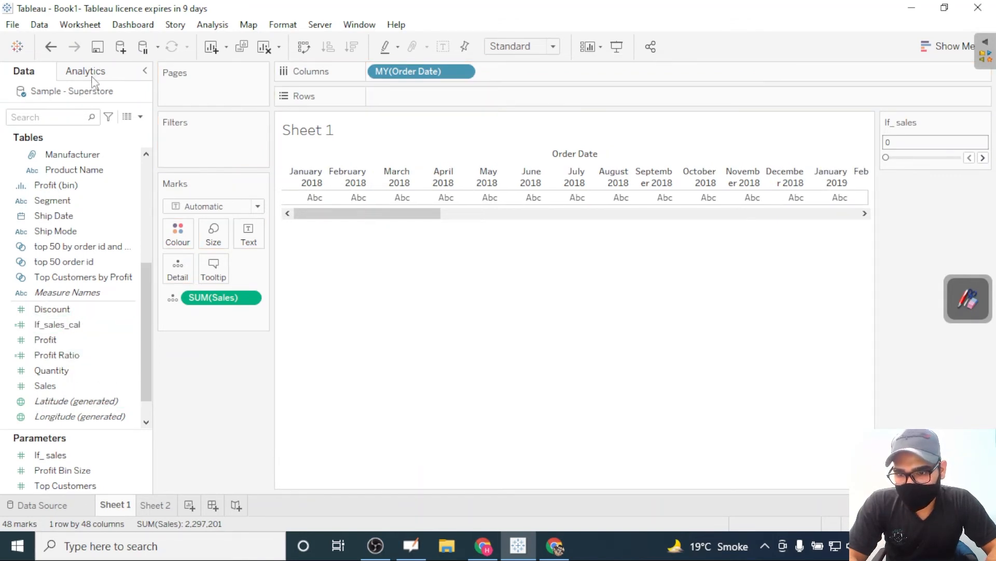
- Search the data fields for "mea" and place Measure Values on Rows
{"action": "left_click", "coordinate": [63, 110]}
{"action": "type", "text": "mea"}
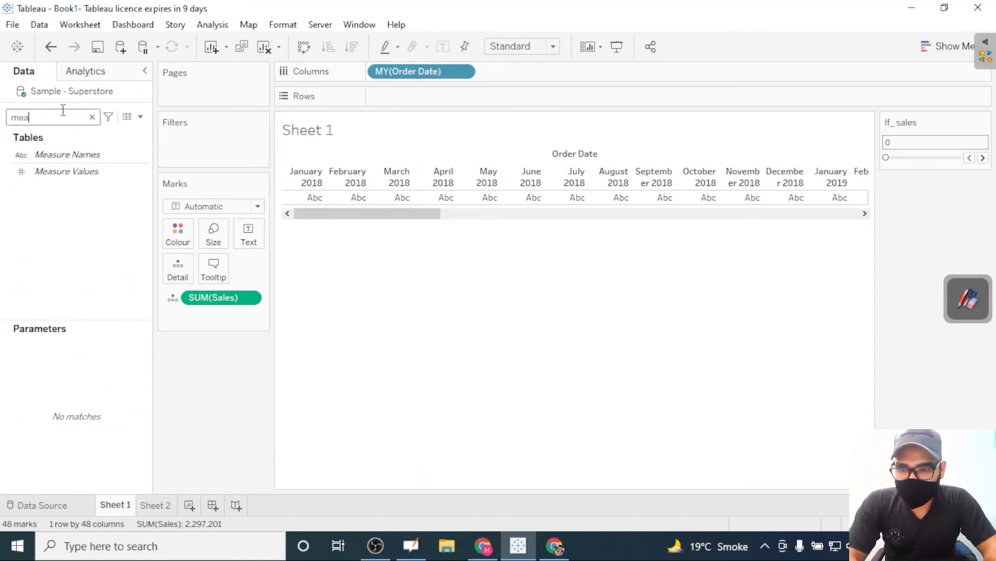
{"action": "left_click_drag", "start_coordinate": [67, 172], "coordinate": [404, 98]}
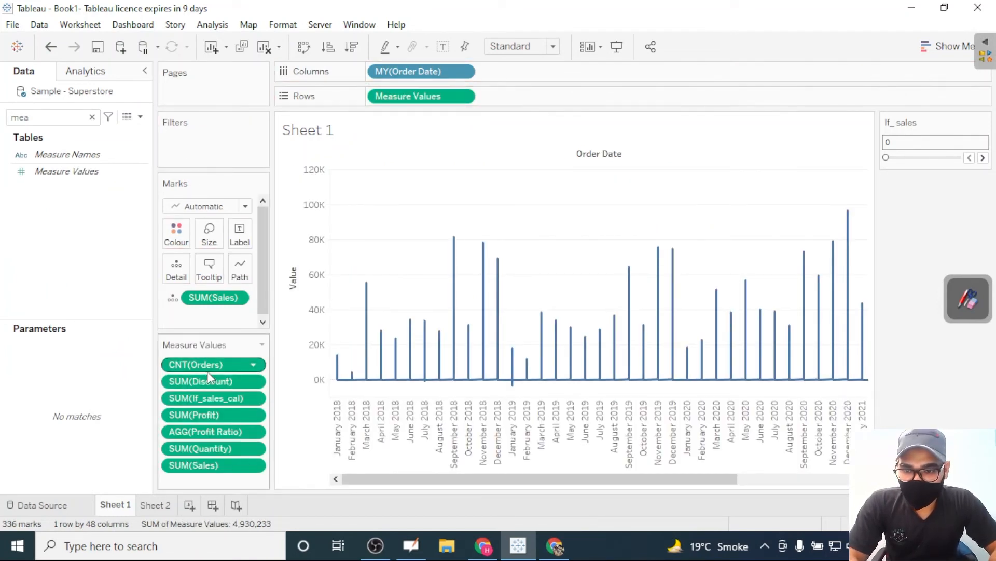
- Remove the Orders count, Discount, Profit, Profit Ratio and Quantity from Measure Values, keeping only SUM(If_sales_cal) and SUM(Sales)
{"action": "left_click_drag", "start_coordinate": [218, 360], "coordinate": [87, 401]}
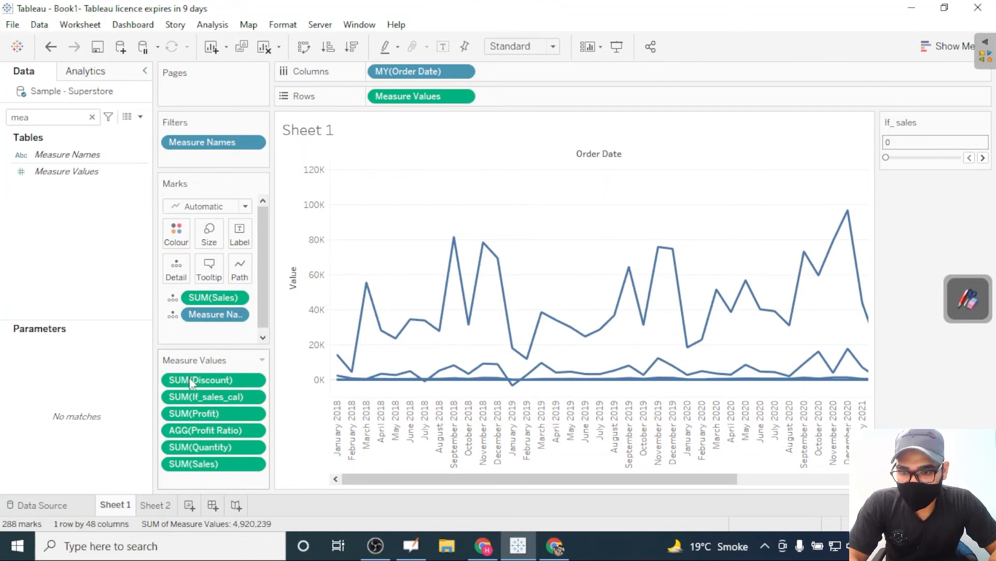
{"action": "left_click_drag", "start_coordinate": [189, 378], "coordinate": [77, 397]}
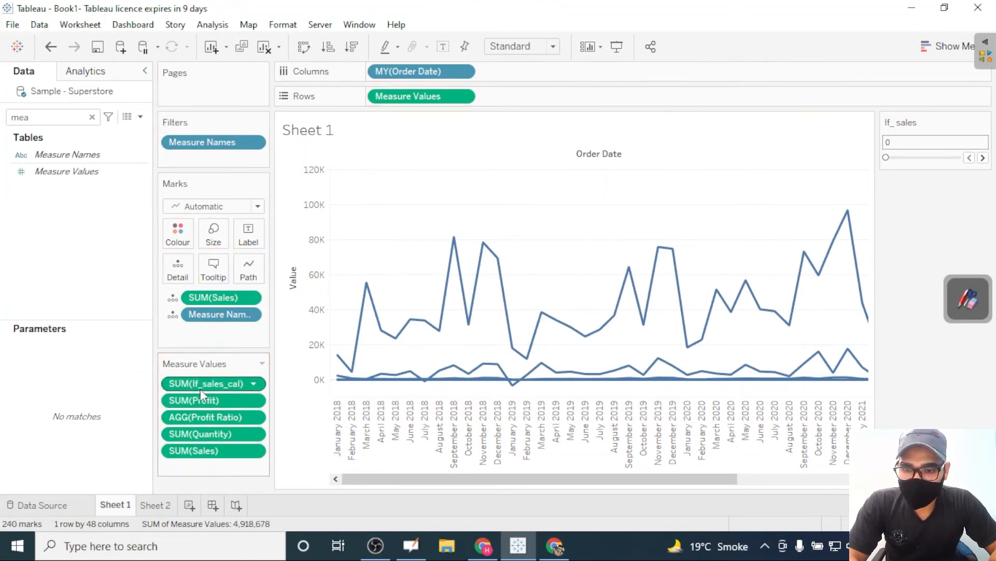
{"action": "left_click_drag", "start_coordinate": [201, 397], "coordinate": [78, 416]}
{"action": "left_click_drag", "start_coordinate": [185, 400], "coordinate": [83, 411]}
{"action": "left_click_drag", "start_coordinate": [177, 399], "coordinate": [46, 403]}
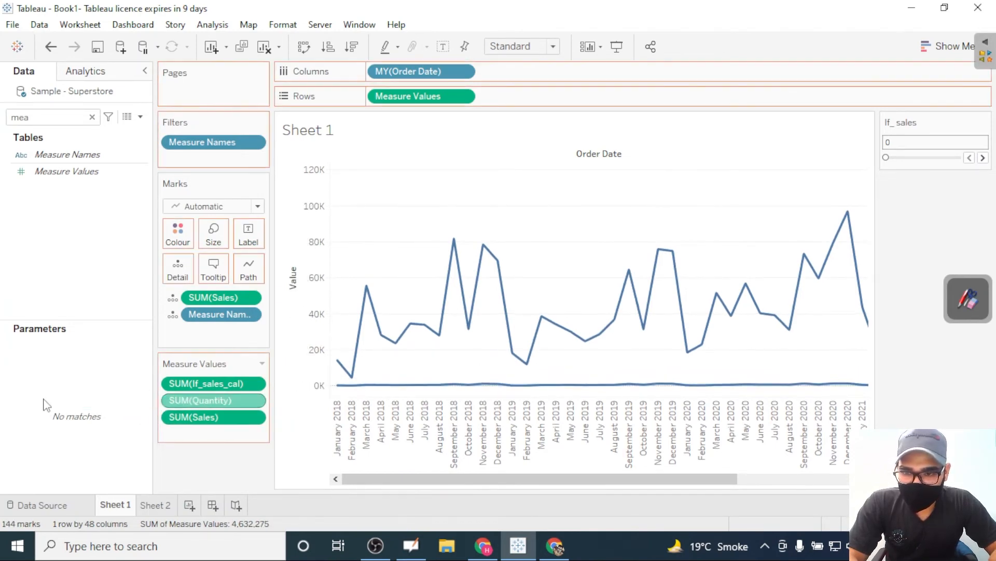
- Clear the data field search and set the If_ sales parameter to 30
{"action": "left_click", "coordinate": [92, 117]}
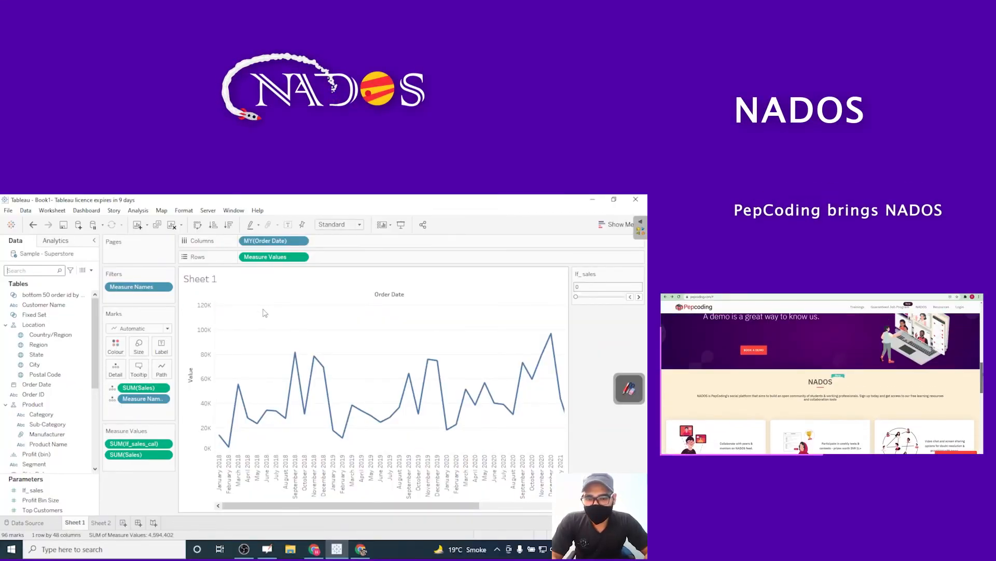
{"action": "left_click", "coordinate": [584, 297]}
{"action": "left_click_drag", "start_coordinate": [584, 298], "coordinate": [591, 300]}
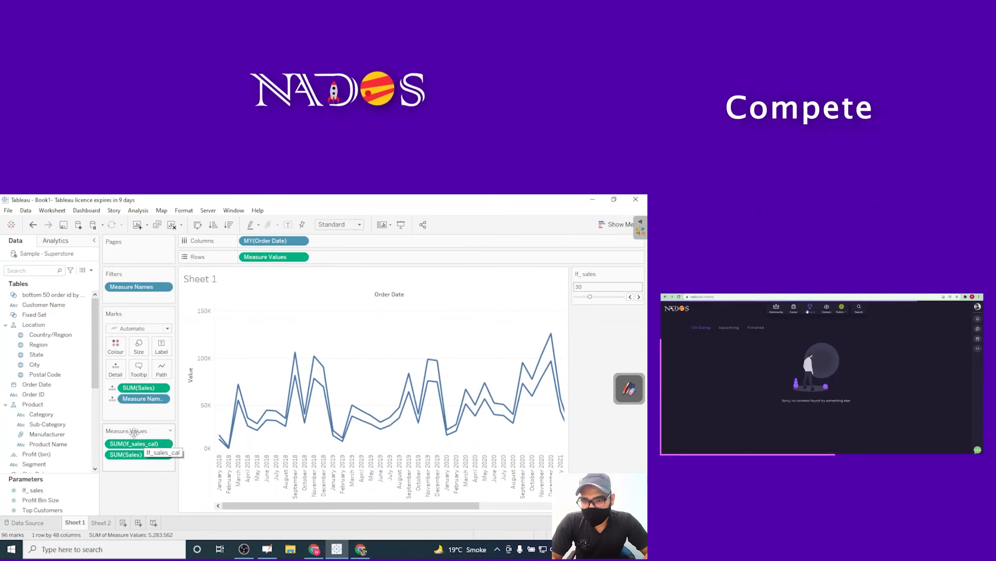
- Try to colour the lines by SUM(If_sales_cal) from Measure Values, and undo each attempt
{"action": "left_click_drag", "start_coordinate": [131, 443], "coordinate": [119, 350]}
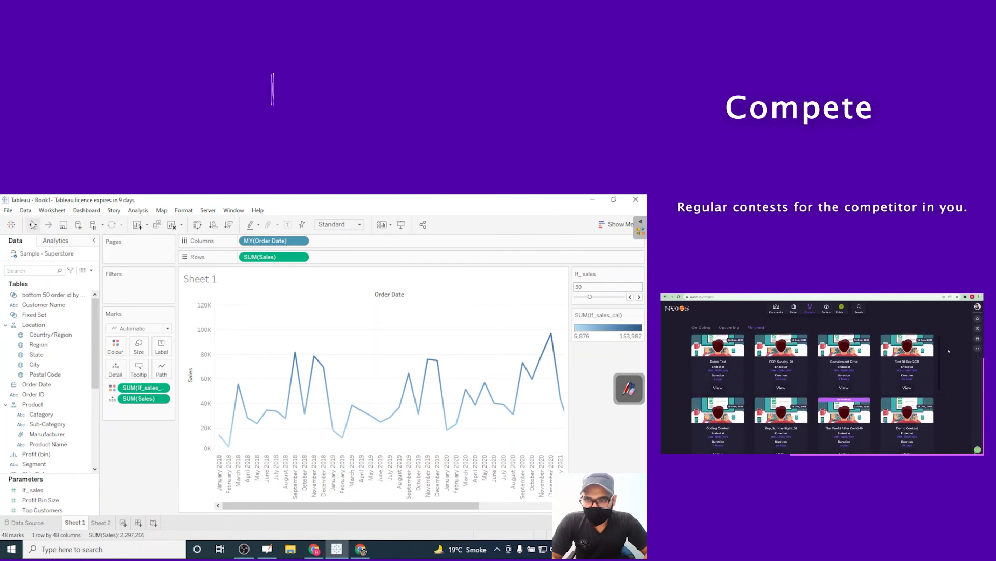
{"action": "left_click", "coordinate": [33, 224]}
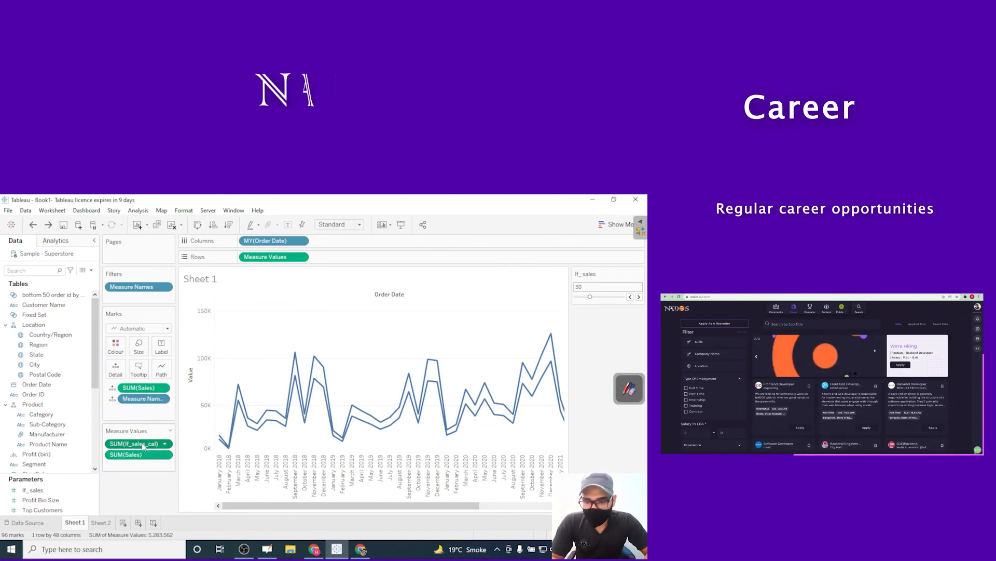
{"action": "mouse_move", "coordinate": [144, 445]}
{"action": "left_mouse_down"}
{"action": "mouse_move", "coordinate": [133, 370]}
{"action": "mouse_move", "coordinate": [118, 350]}
{"action": "left_mouse_up"}
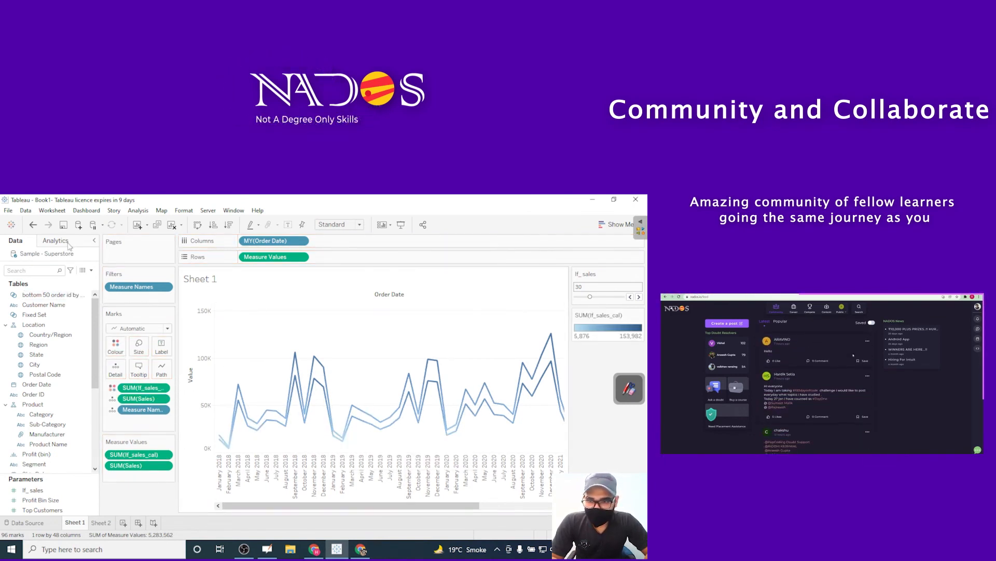
{"action": "left_click", "coordinate": [33, 224]}
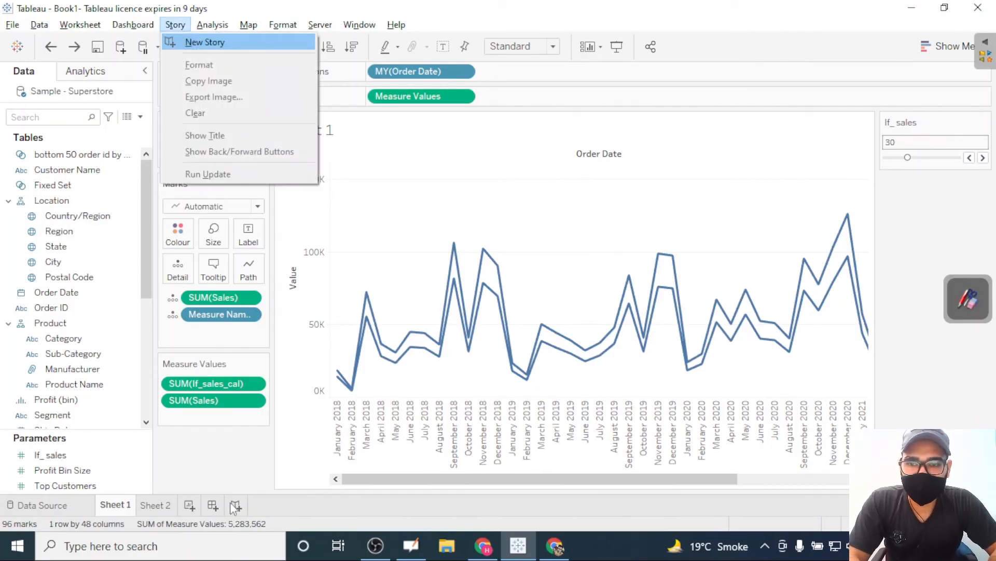
- Dismiss the open menu and colour the chart lines by Measure Names
{"action": "left_click", "coordinate": [222, 477]}
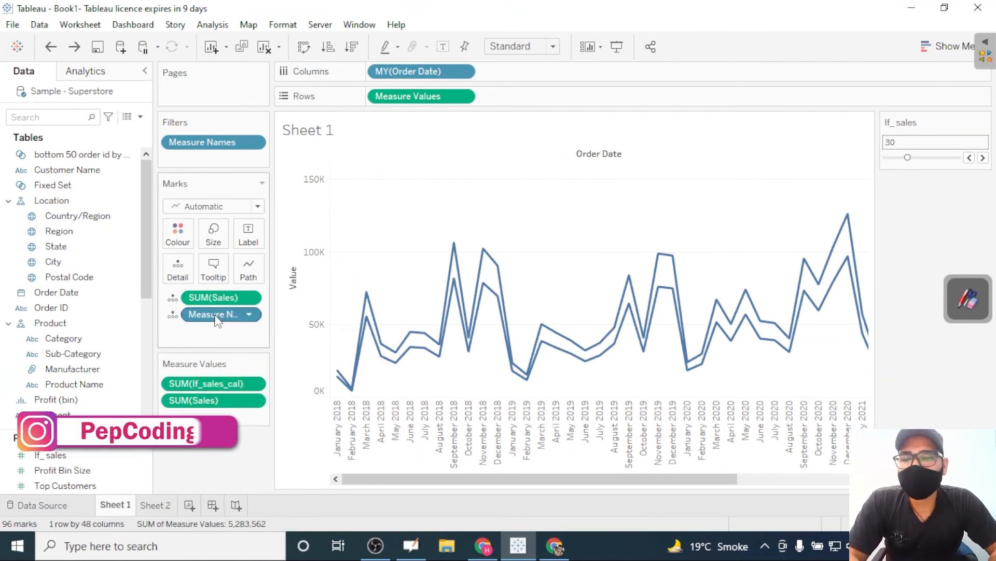
{"action": "left_click_drag", "start_coordinate": [229, 315], "coordinate": [178, 241]}
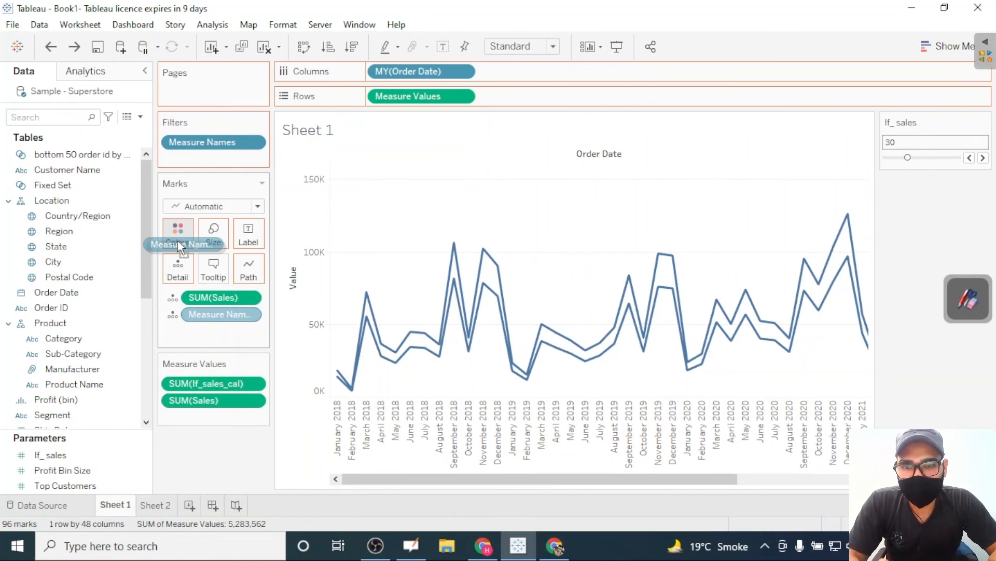
{"action": "left_click_drag", "start_coordinate": [179, 246], "coordinate": [179, 246]}
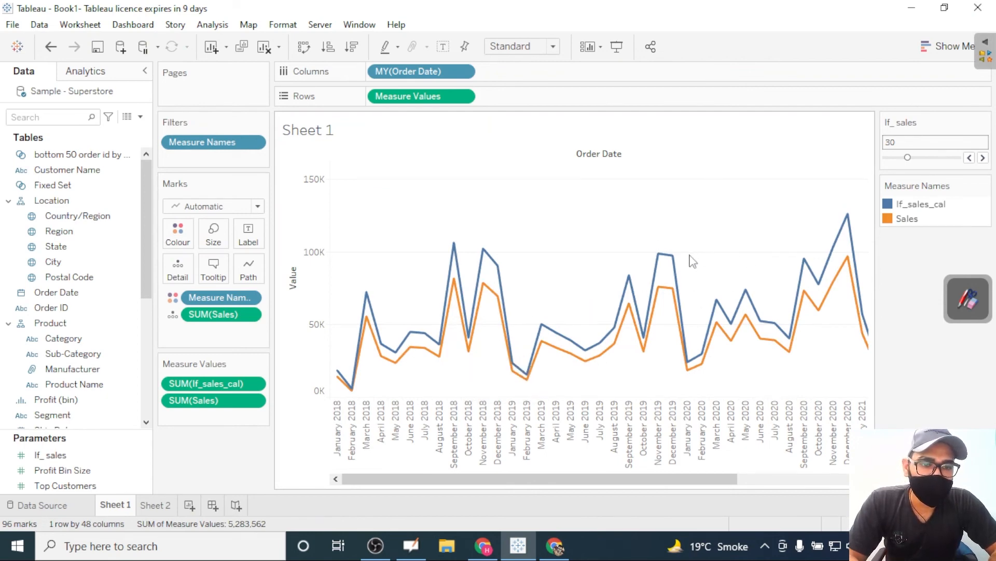
- Lower the If_ sales parameter to 28 and on to 8 to vary the adjusted sales line
{"action": "mouse_move", "coordinate": [674, 280]}
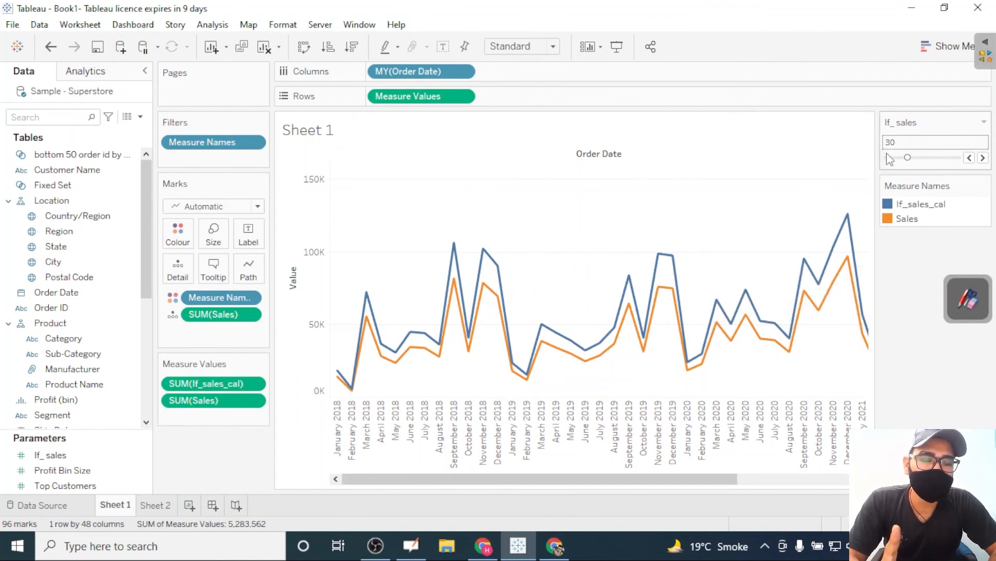
{"action": "mouse_move", "coordinate": [908, 157]}
{"action": "left_mouse_down"}
{"action": "mouse_move", "coordinate": [934, 163]}
{"action": "mouse_move", "coordinate": [910, 163]}
{"action": "left_mouse_up"}
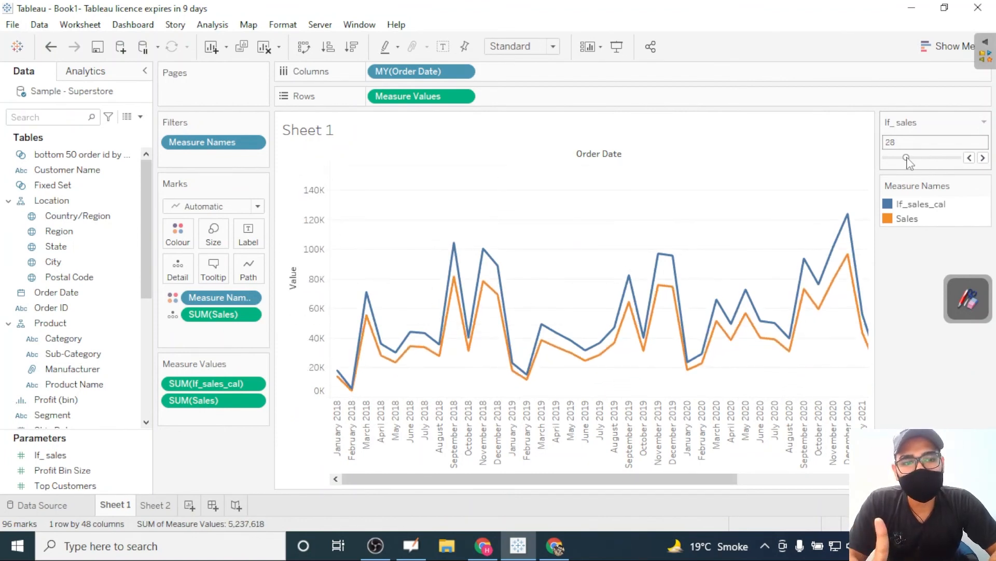
{"action": "left_click_drag", "start_coordinate": [910, 162], "coordinate": [892, 162]}
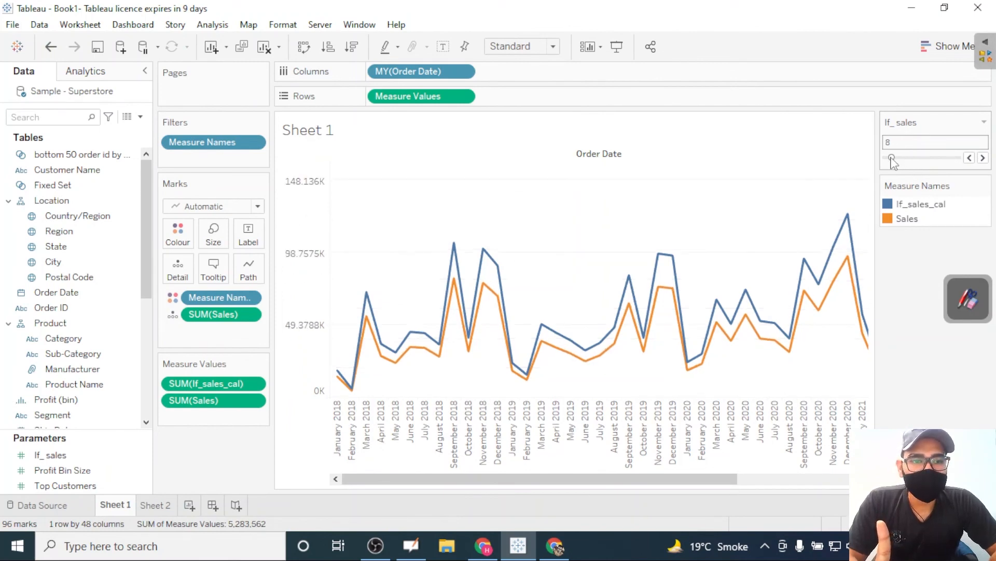